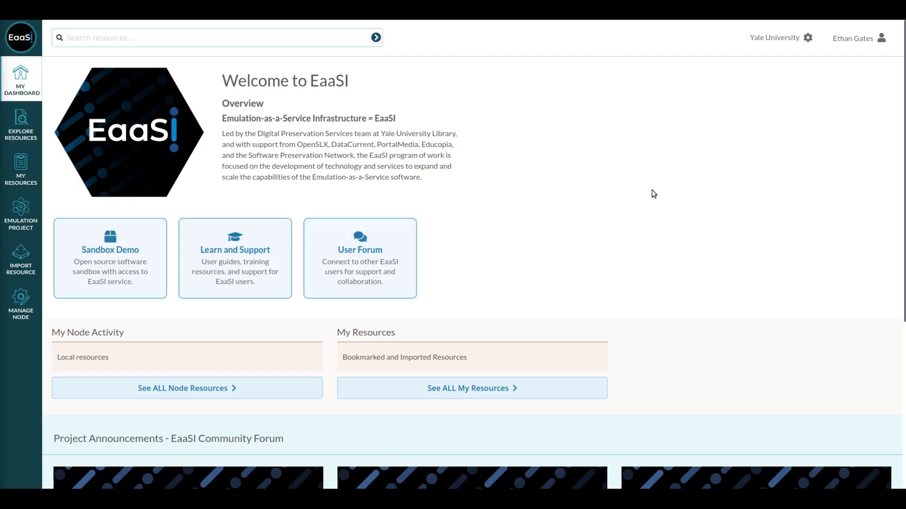
Step: Explore the resources filtered to environments and view the details of System 7.5 + MacinTax, returning to the results
left_click(27, 125)
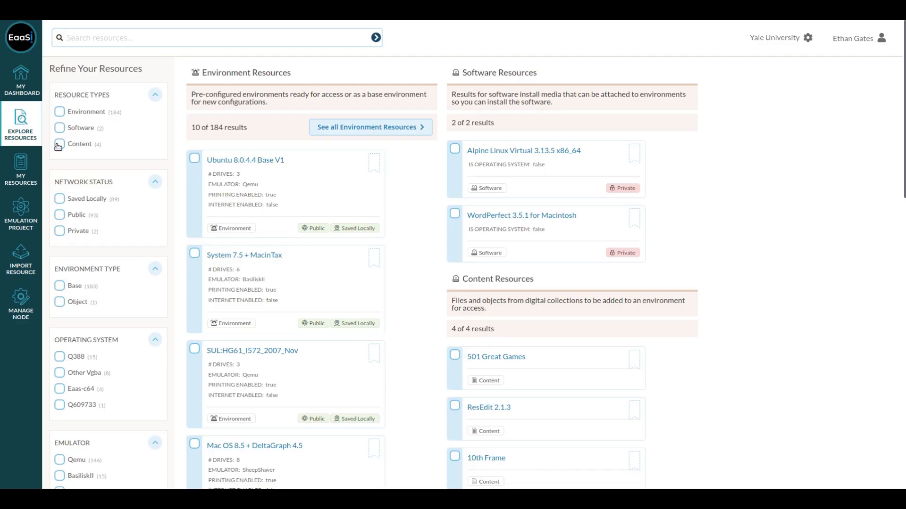
left_click(59, 112)
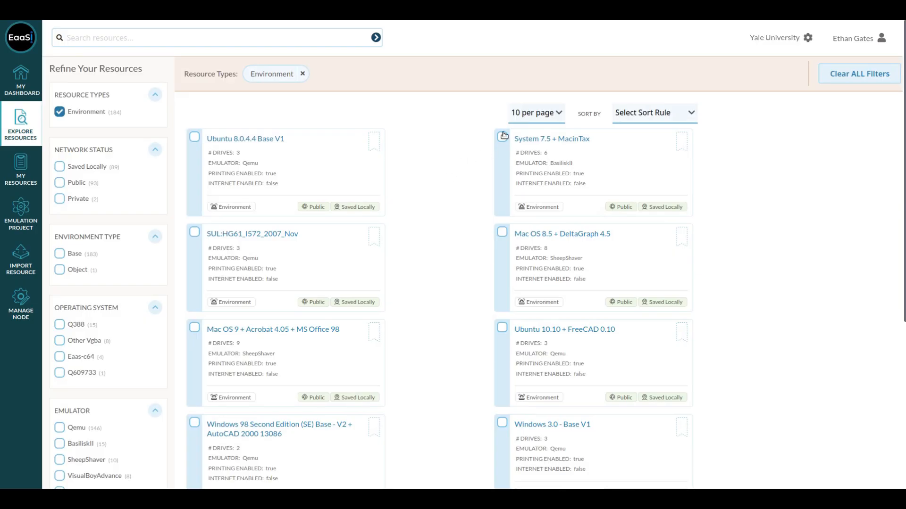
left_click_drag(589, 141, 514, 140)
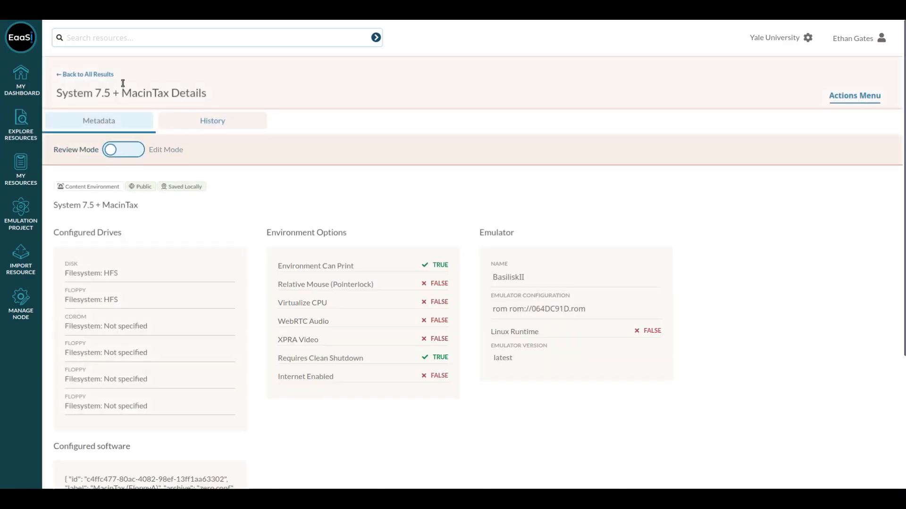
left_click(88, 76)
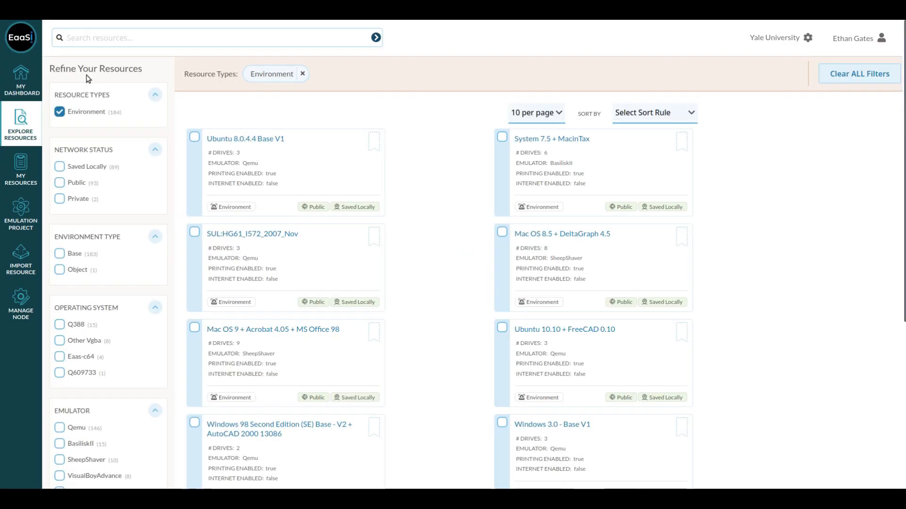
Step: Search the environments for "filemaker pro" and open the details of Windows 95 + FileMaker Pro 3.0v1
type("fi")
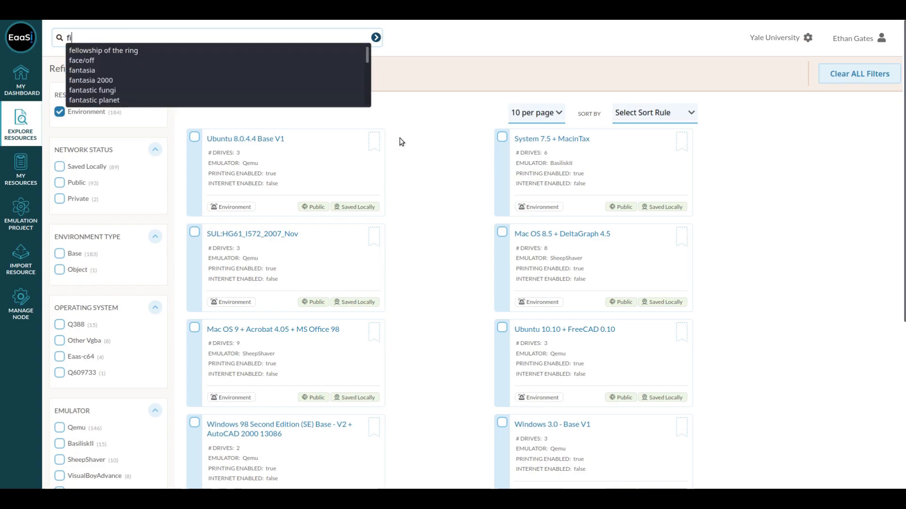
type("lemaker pro")
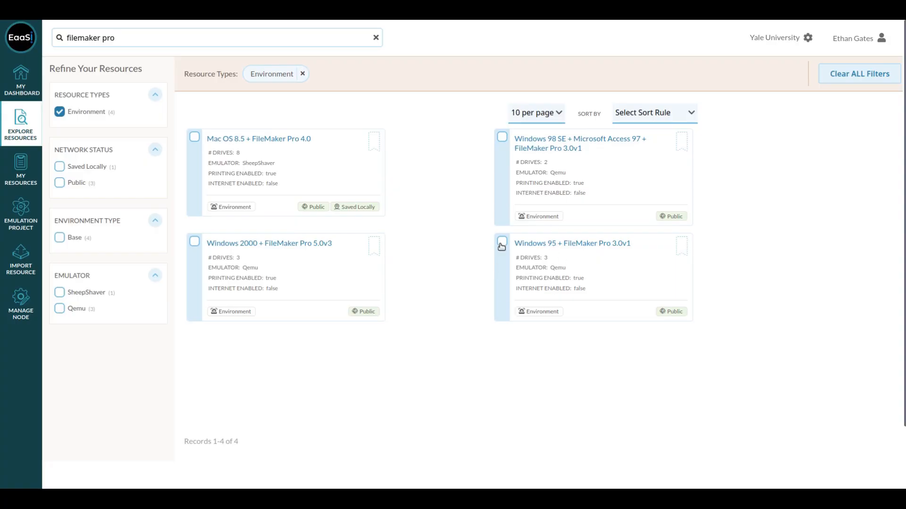
left_click(502, 242)
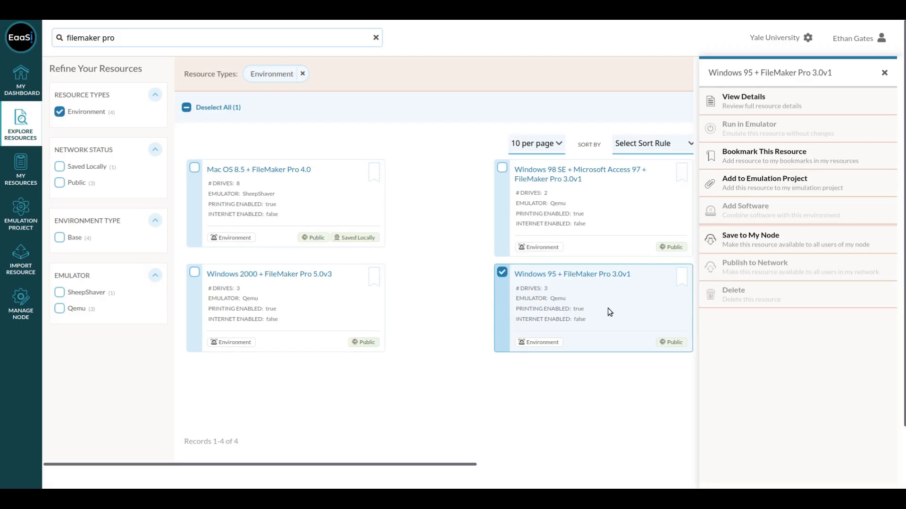
left_click(595, 276)
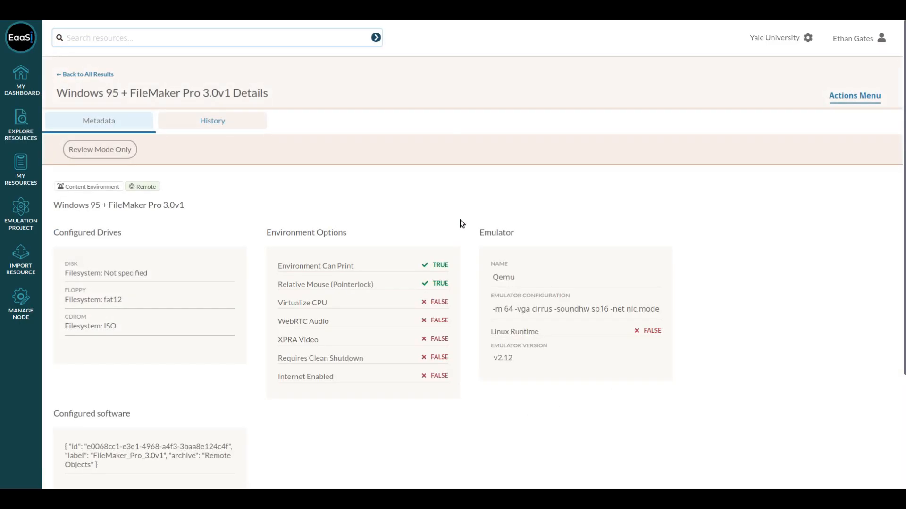
Step: Examine the emulator section of the Windows 95 + FileMaker Pro 3.0v1 details, especially its configuration string
double_click(483, 233)
left_click(711, 262)
left_click_drag(495, 311, 514, 309)
left_click(529, 312)
left_click_drag(518, 312, 608, 313)
left_click(791, 221)
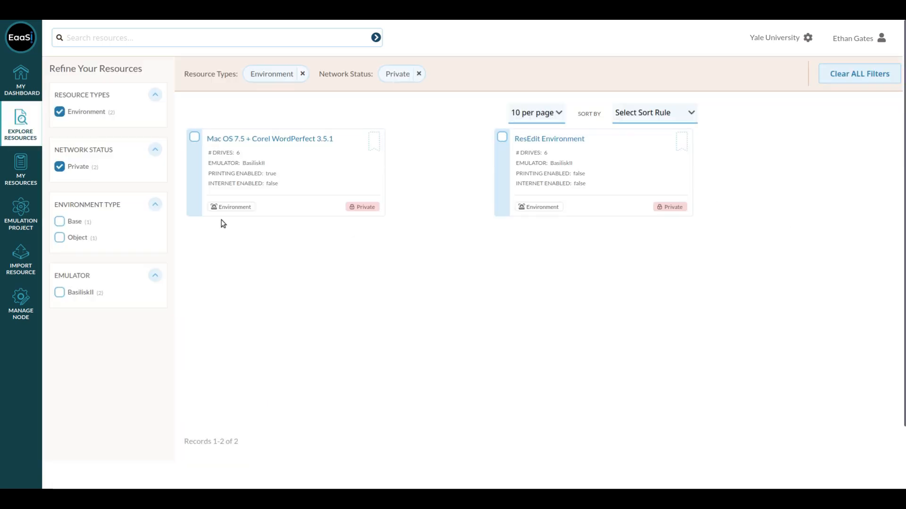
Step: Replace the Private and Environment filters with Software and view the details of WordPerfect 3.5.1 for Macintosh, returning to the results
left_click(61, 167)
left_click(60, 112)
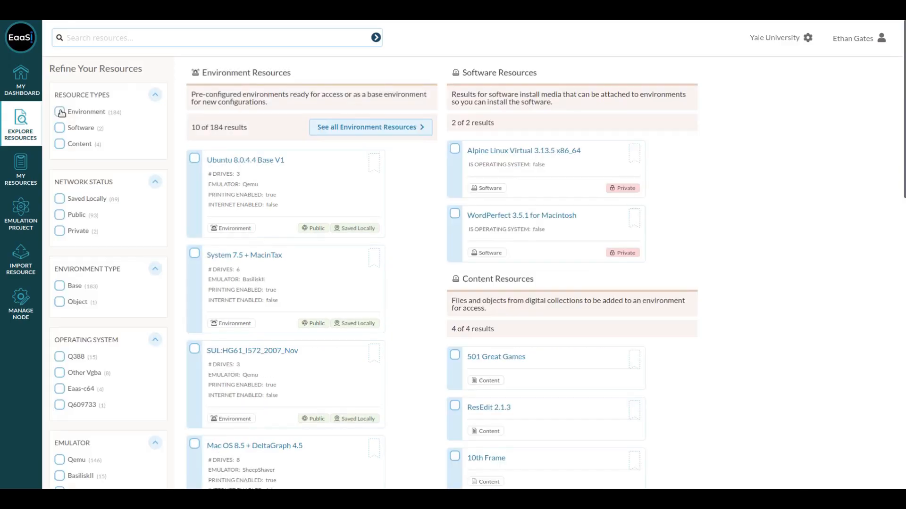
left_click(60, 128)
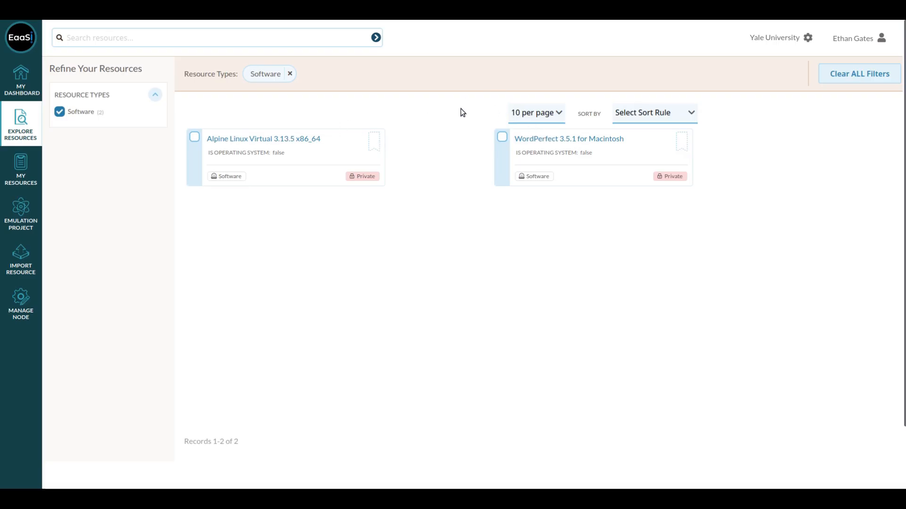
left_click(542, 139)
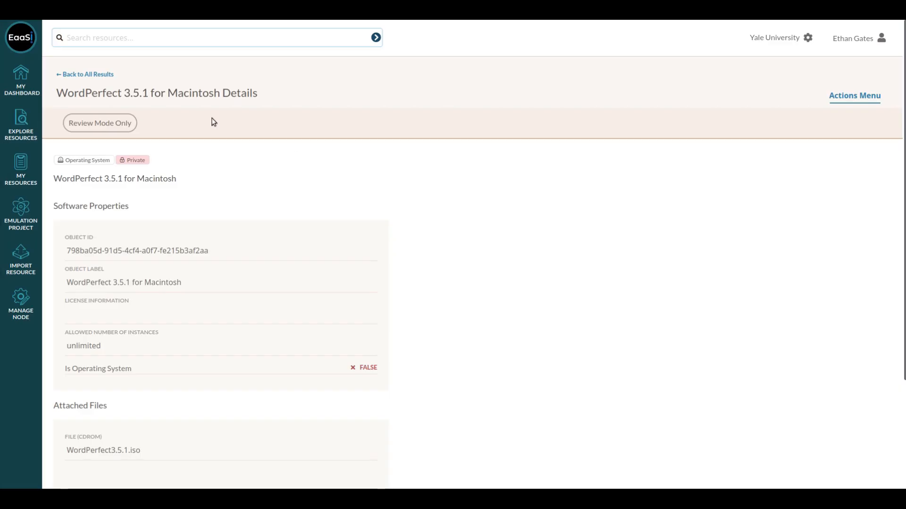
left_click(98, 75)
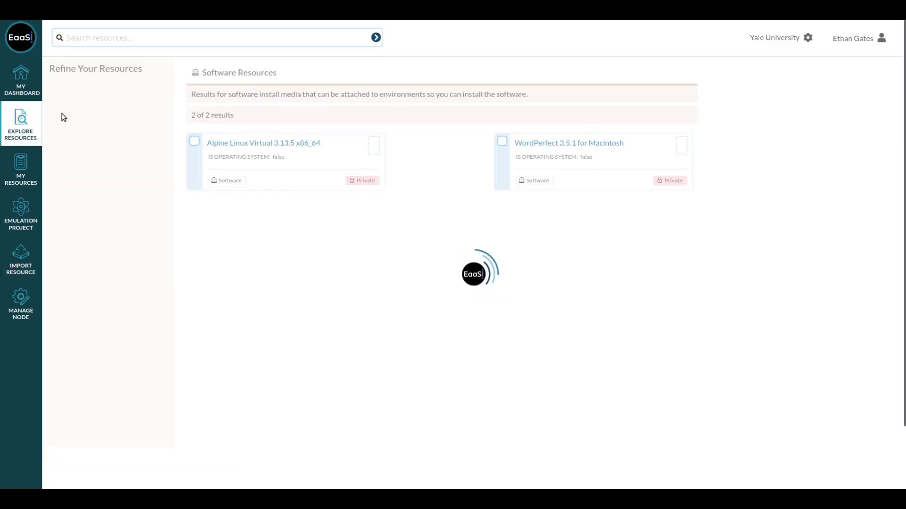
Step: Filter the resources to content and review the actions available for NEWSSLID.DOC, clearing the selection and the filter
left_click(59, 142)
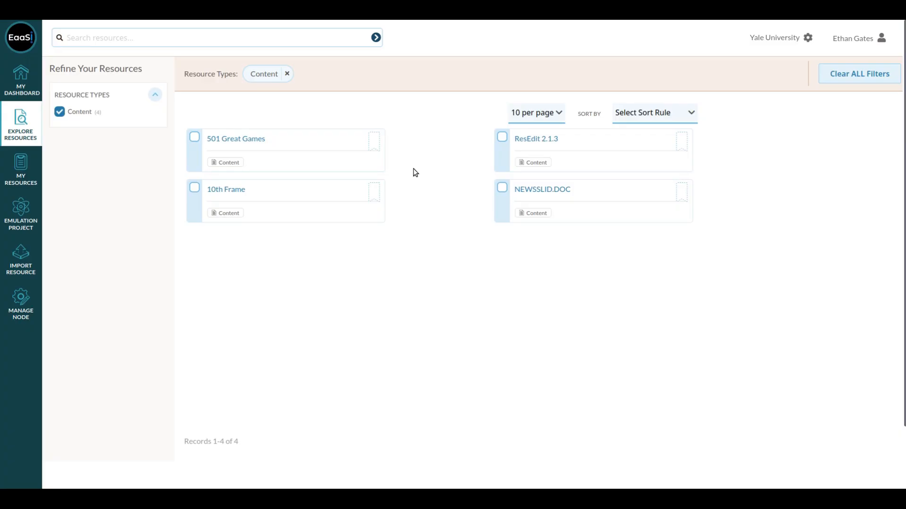
left_click(502, 186)
left_click_drag(515, 220, 582, 226)
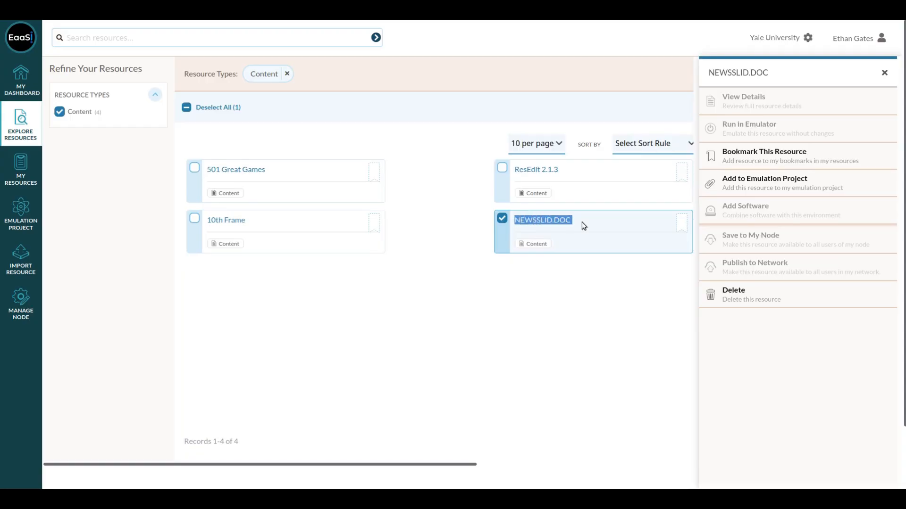
left_click(592, 339)
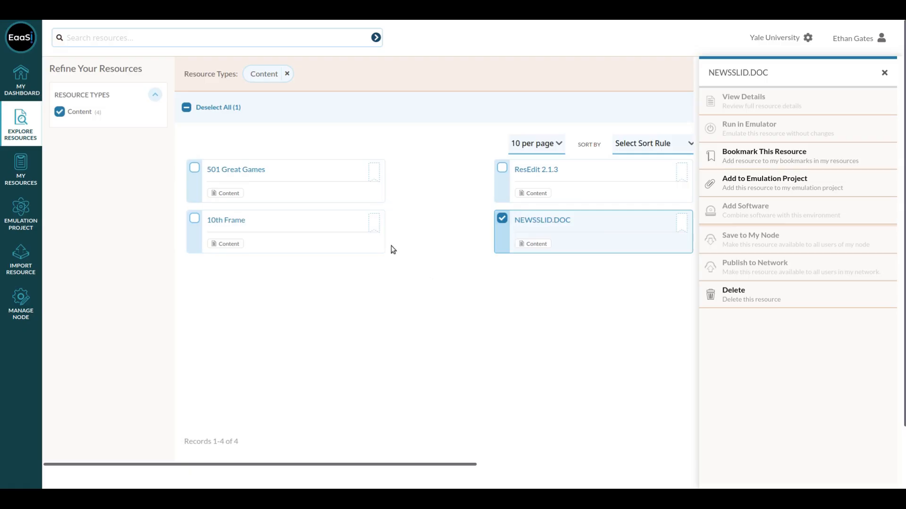
left_click(501, 218)
left_click(58, 113)
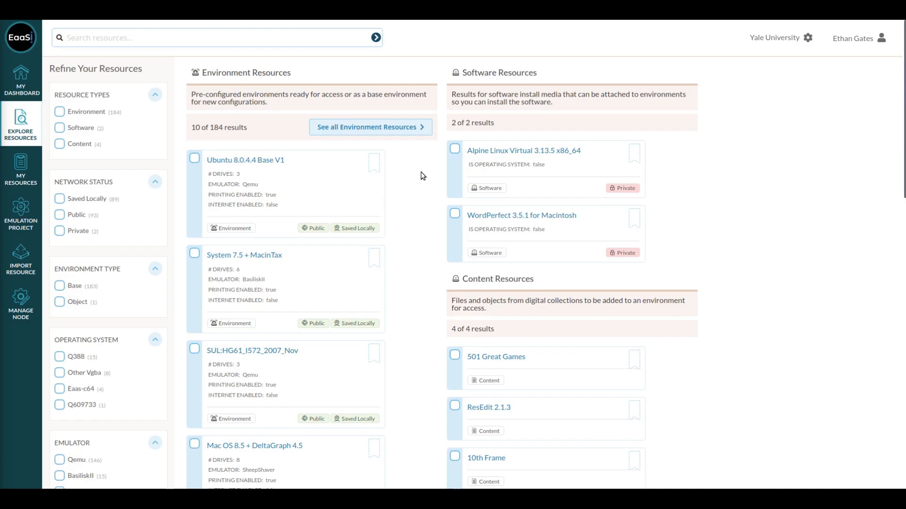
Step: Start importing a content object and name the resource Quattro Spreadsheet
left_click(21, 259)
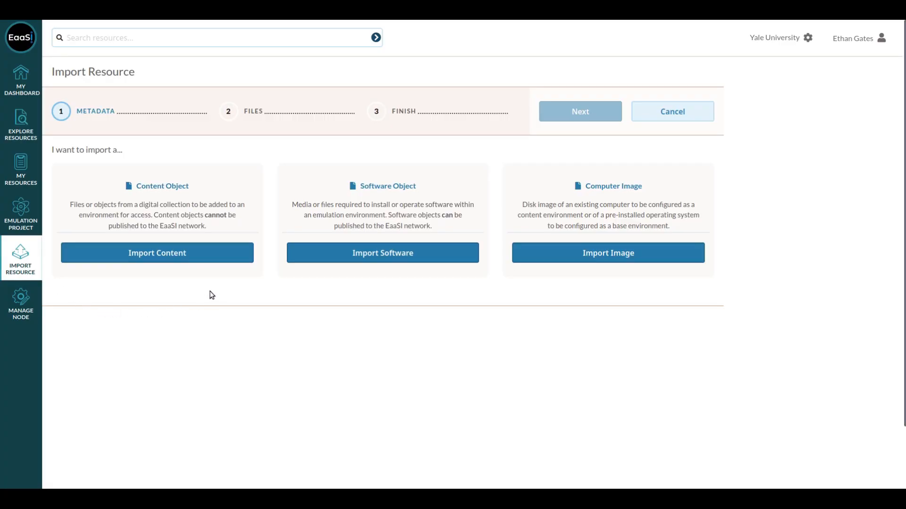
left_click(210, 255)
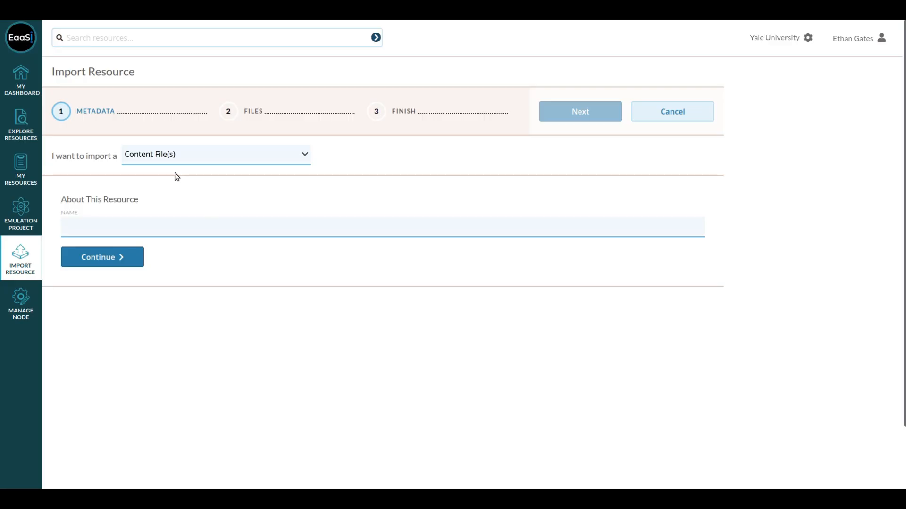
left_click(103, 227)
type("Quattro Spreadsheet")
key("Return")
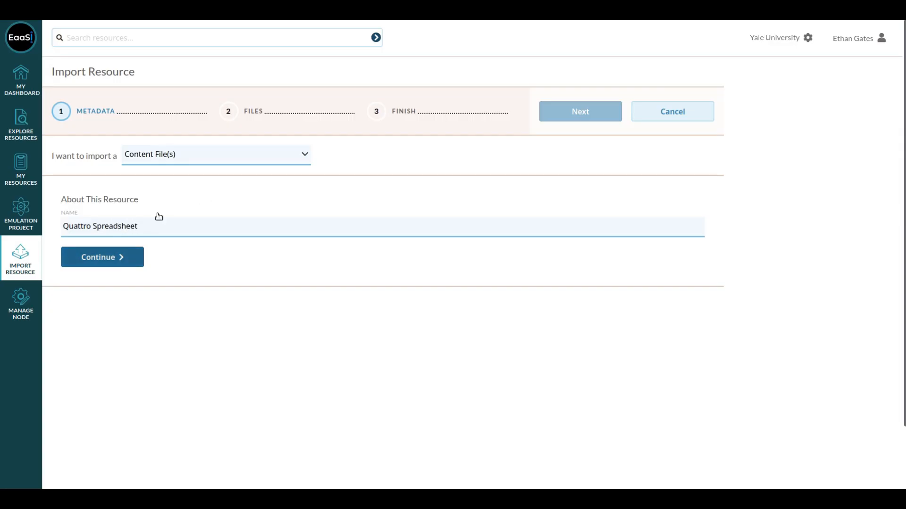
Step: Attach the file testQUATTRO.qpw from the qpw folder to the resource
left_click(401, 364)
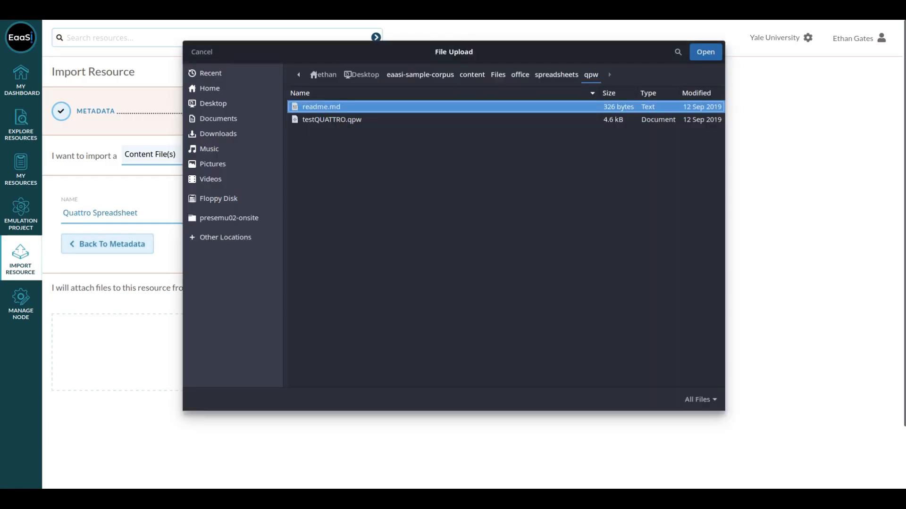
left_click(354, 121)
double_click(374, 121)
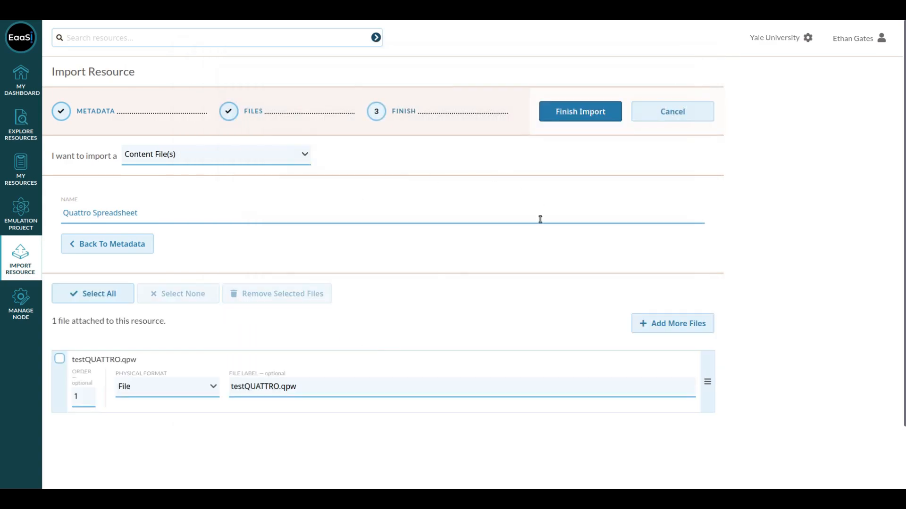
Step: Choose File as the physical format of testQUATTRO.qpw and finish the import, dismissing the list of processes
left_click(59, 360)
left_click(162, 389)
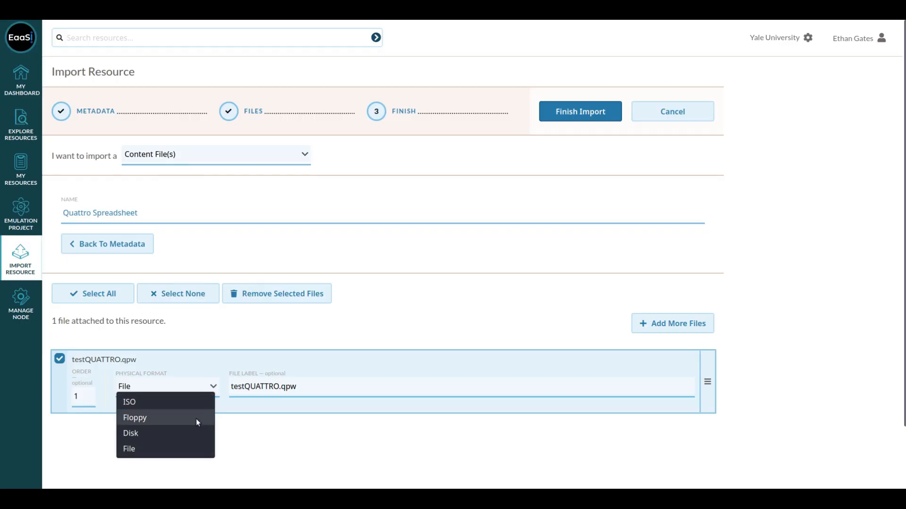
left_click(180, 447)
left_click(61, 360)
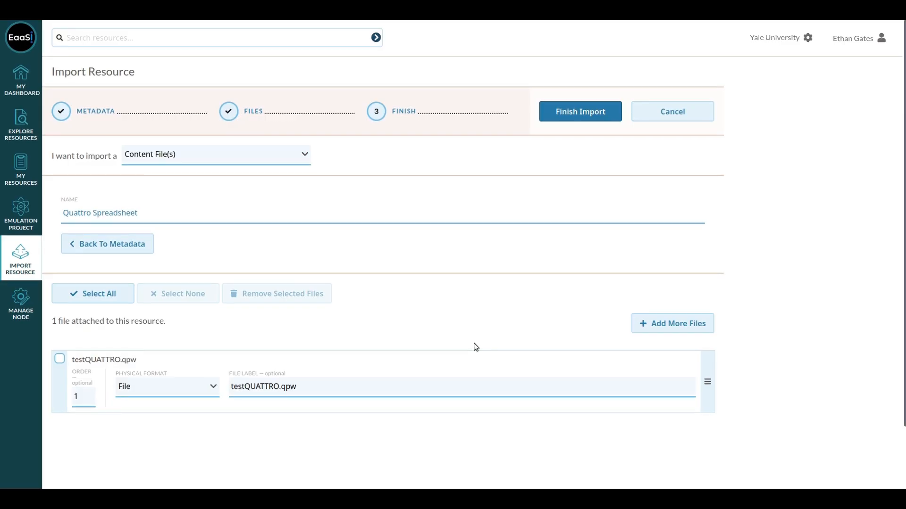
left_click(597, 114)
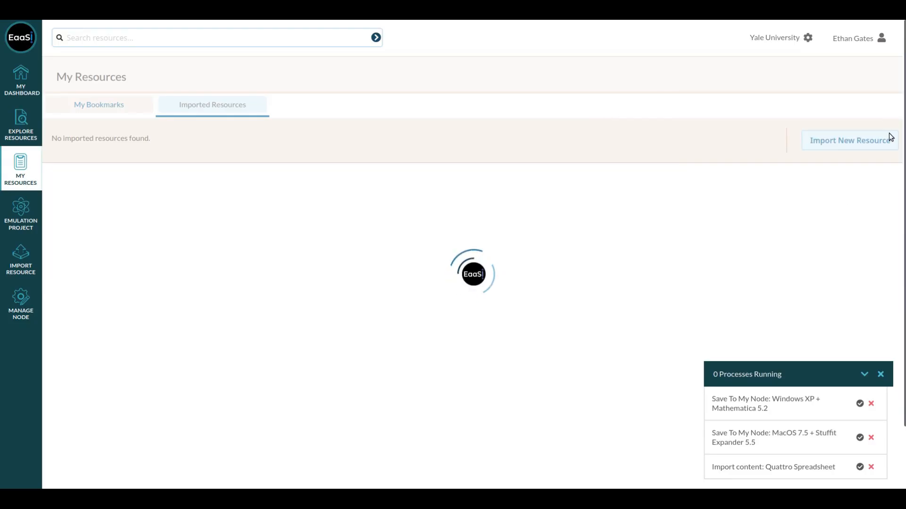
left_click(880, 374)
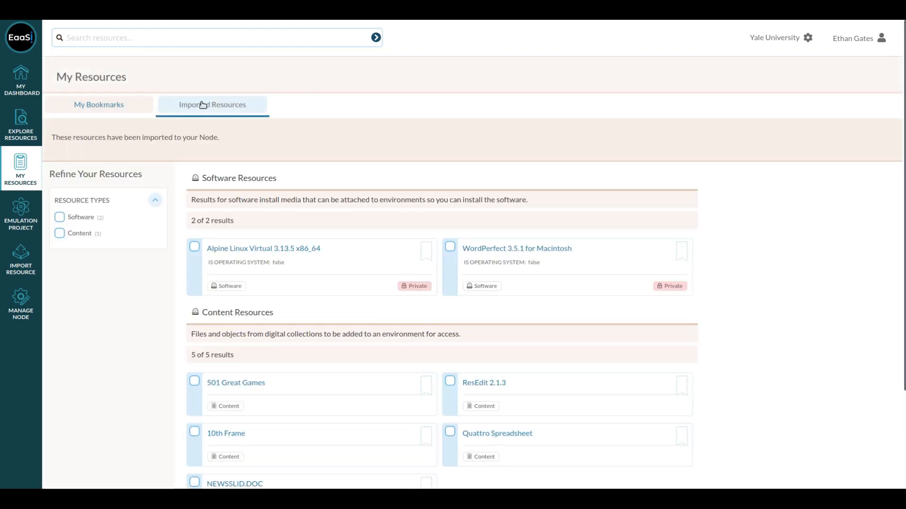
Step: Bookmark the Quattro Spreadsheet content resource among the imported resources
left_click_drag(57, 77, 132, 80)
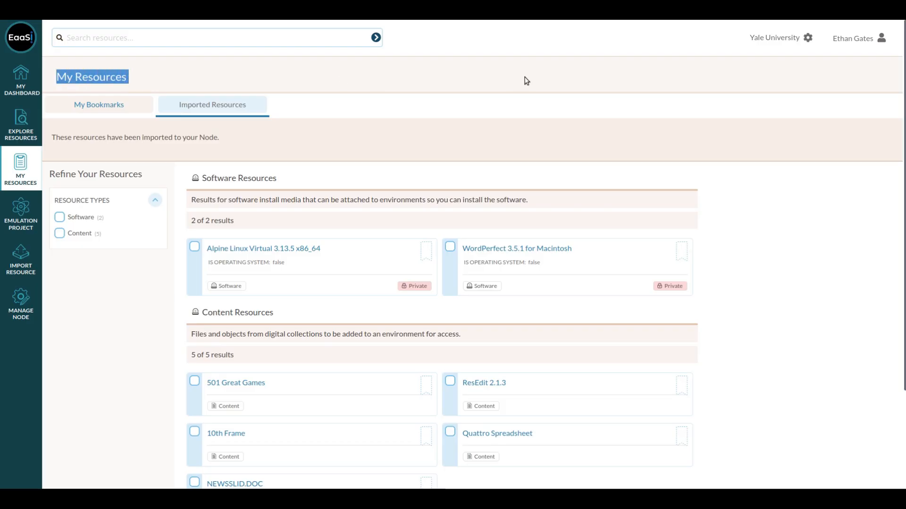
left_click(776, 157)
scroll(771, 171, "down", 2)
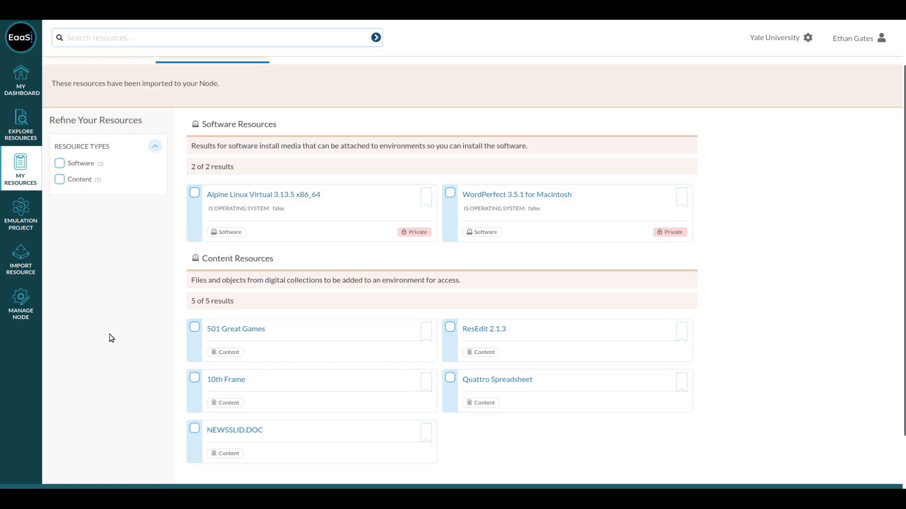
left_click(450, 377)
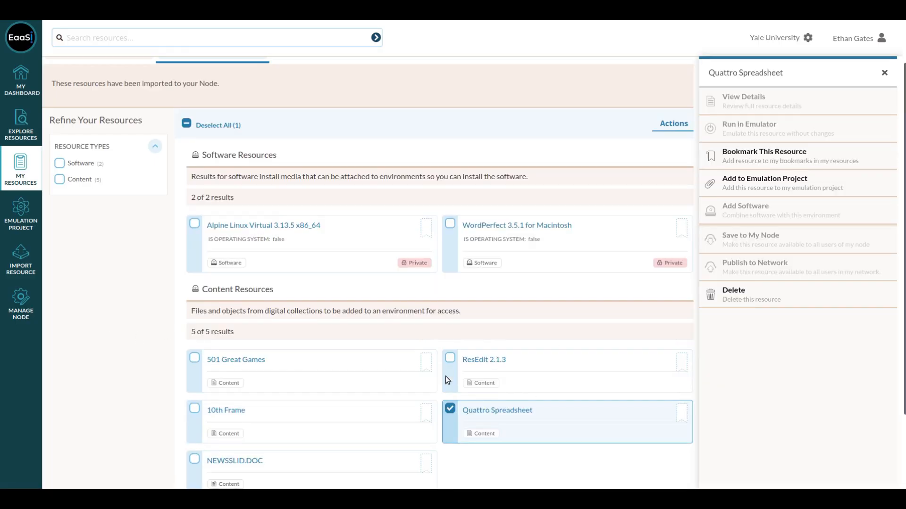
scroll(668, 324, "down", 2)
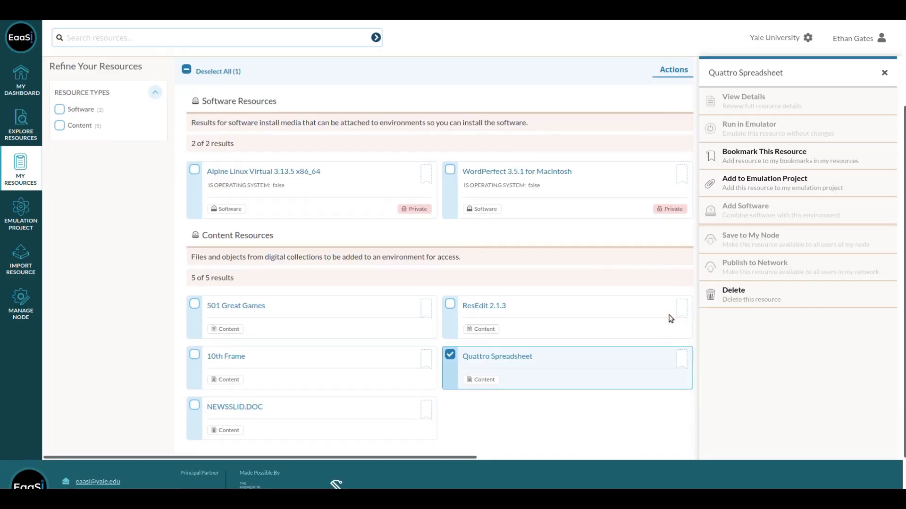
left_click(451, 356)
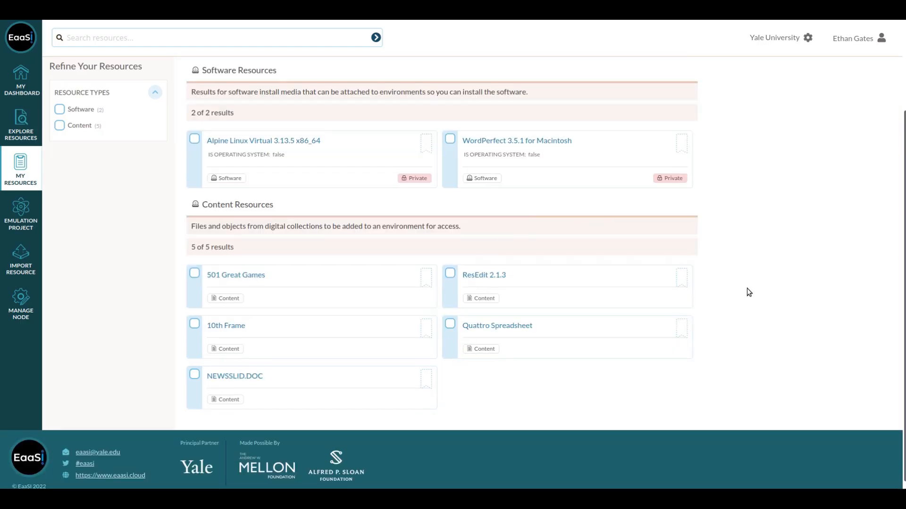
left_click(681, 329)
scroll(188, 163, "up", 4)
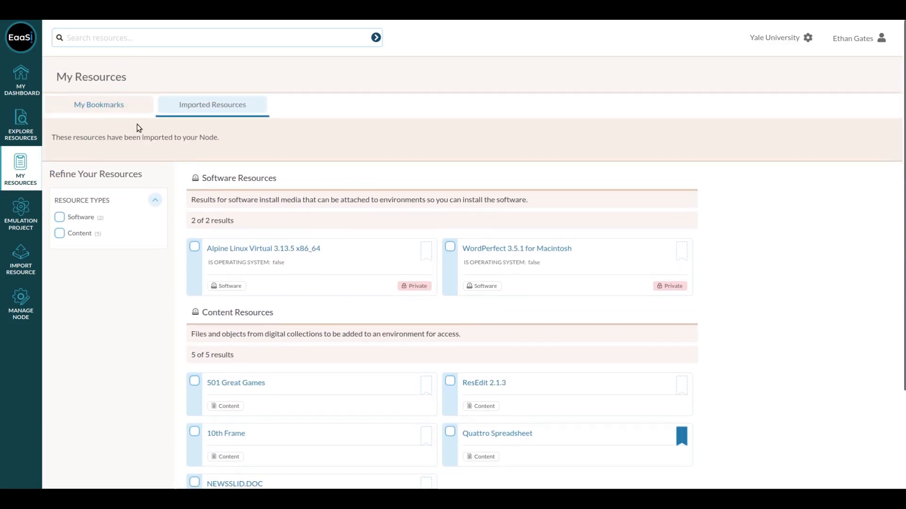
Step: Look through the bookmarked resources to locate the Quattro Spreadsheet
left_click(118, 113)
scroll(330, 137, "down", 4)
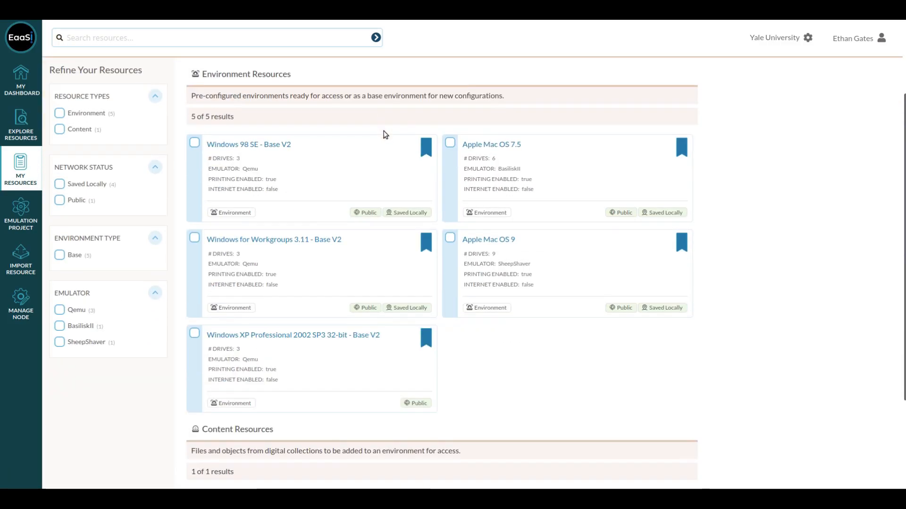
scroll(449, 247, "down", 2)
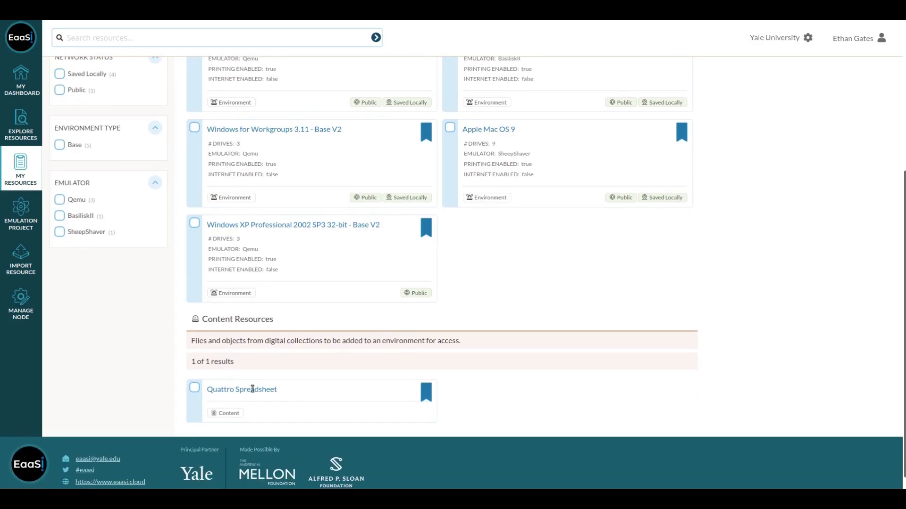
left_click(199, 388)
left_click(196, 420)
scroll(635, 269, "down", 1)
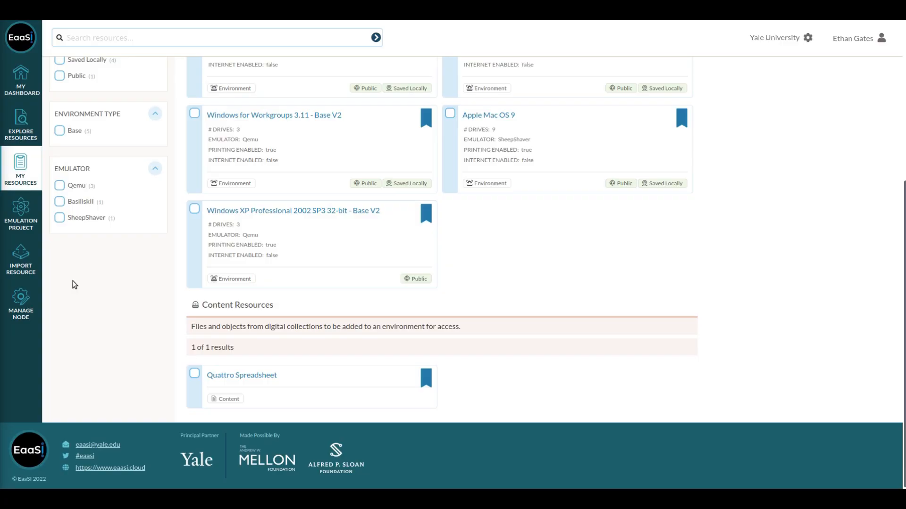
Step: Start importing a software resource named Borland Quattro Pro 5.0 and proceed to its files
left_click(32, 258)
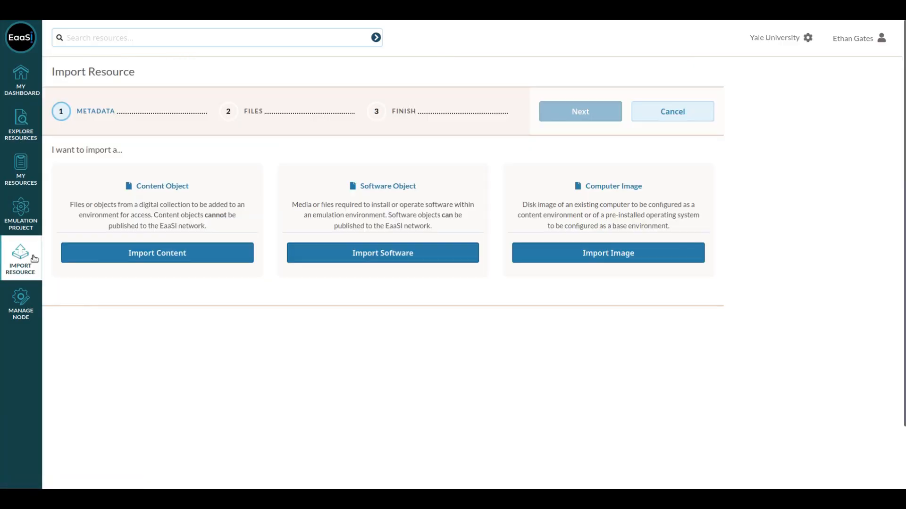
left_click(458, 255)
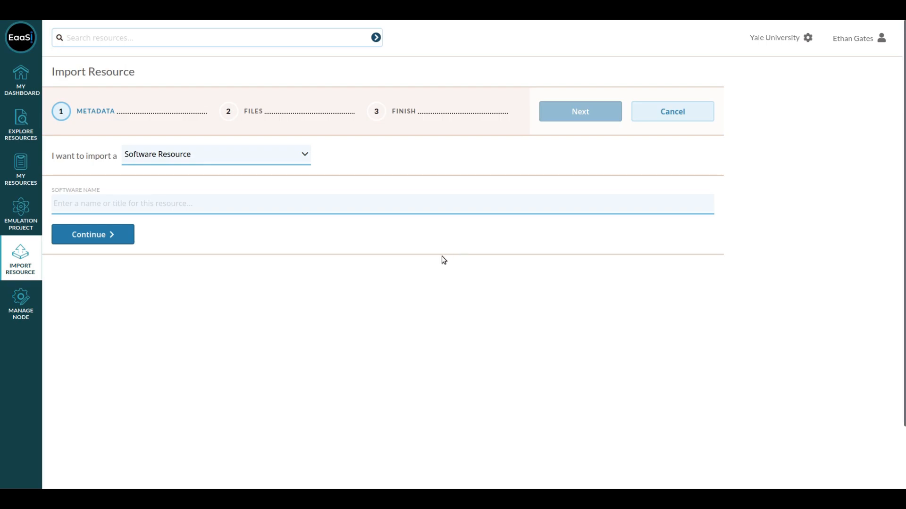
type("Borland Quattro Pro 5.0")
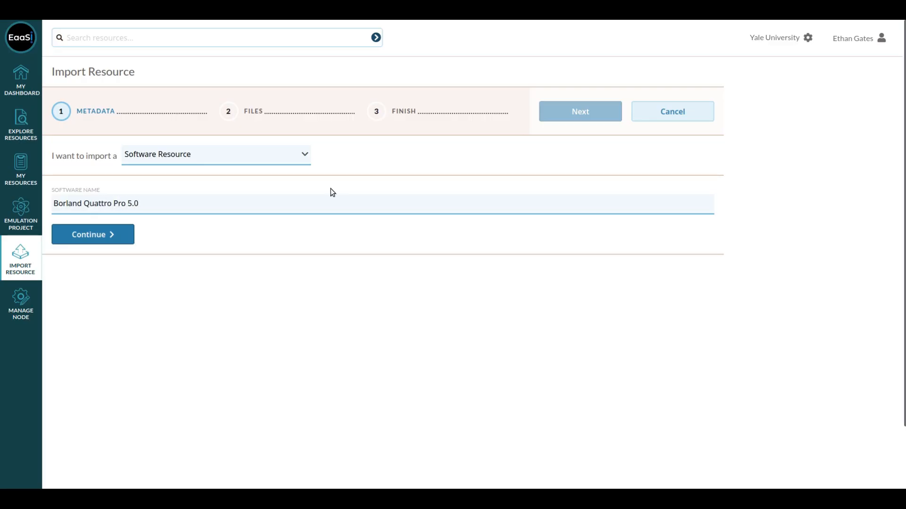
left_click(107, 237)
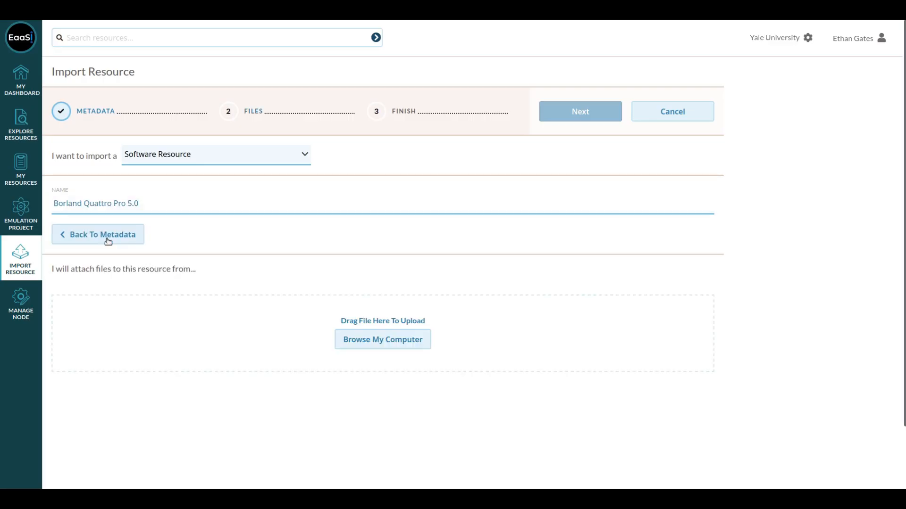
Step: Attach the disk images Disk01.img through Disk05.img from the Borland_Quattro_Pro_5.0 folder to the software resource
left_click(395, 344)
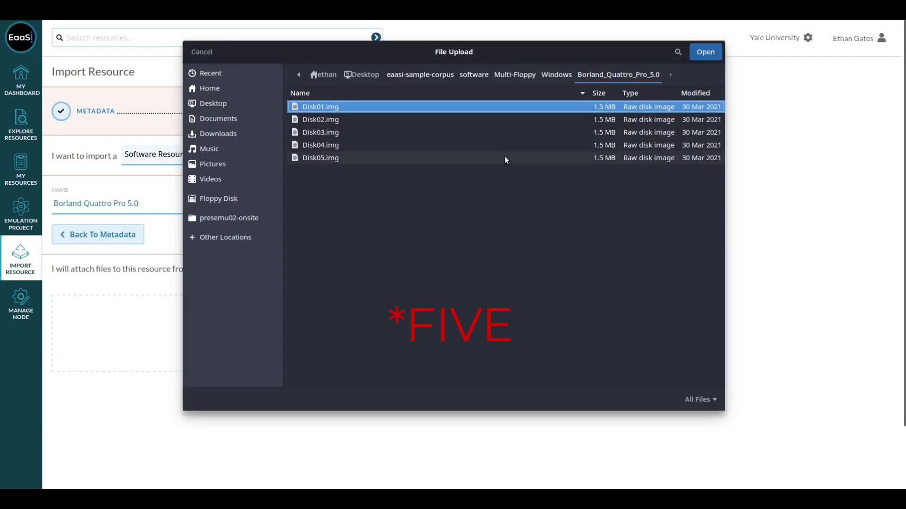
left_click(330, 157, "shift")
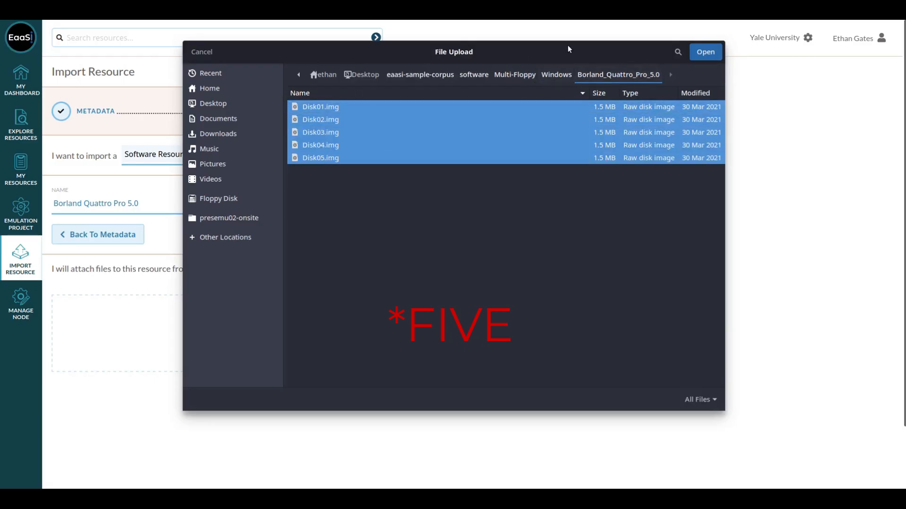
left_click(698, 53)
Step: Select all attached disk images and set their physical format to Floppy
scroll(515, 135, "down", 2)
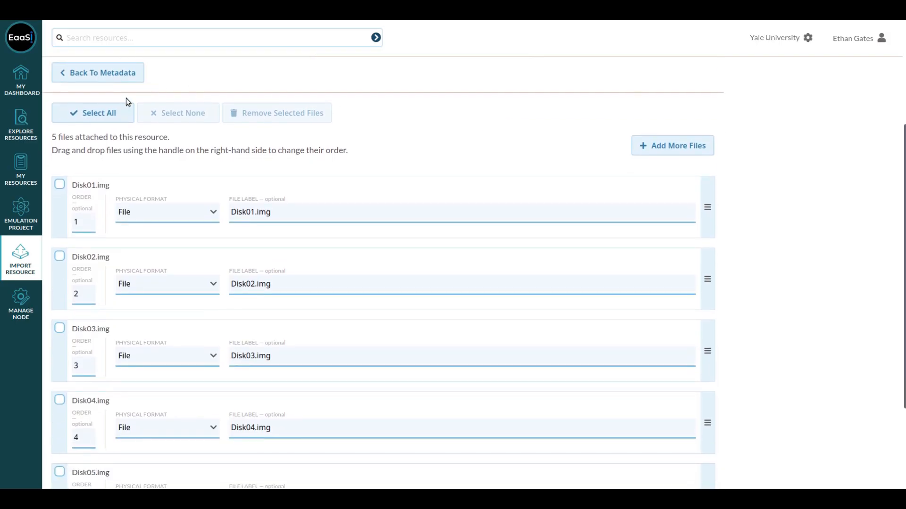
left_click(118, 113)
scroll(230, 135, "down", 1)
left_click(198, 159)
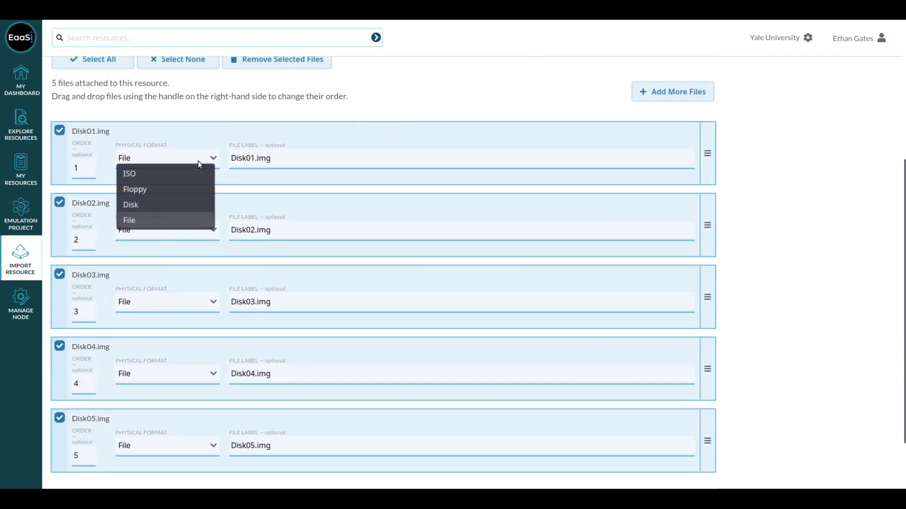
left_click(156, 190)
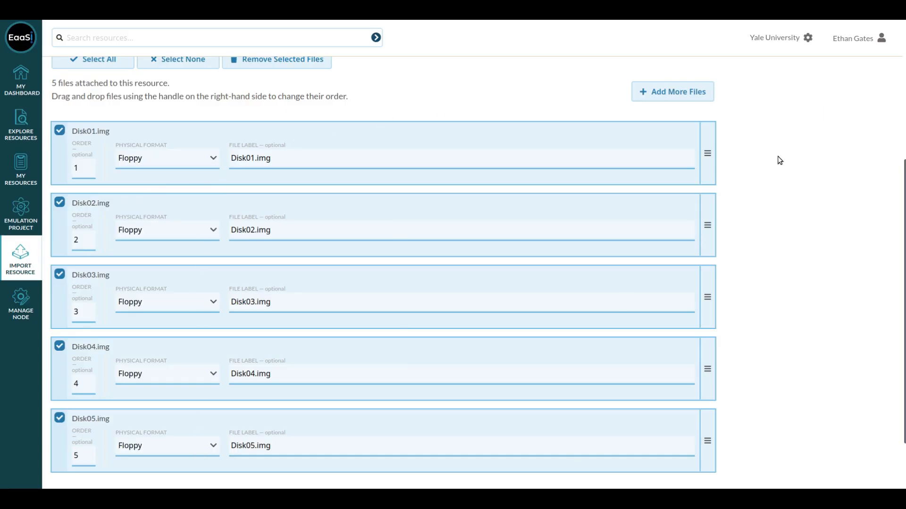
Step: Finish the Borland Quattro Pro 5.0 import and dismiss the list of processes
scroll(777, 157, "up", 5)
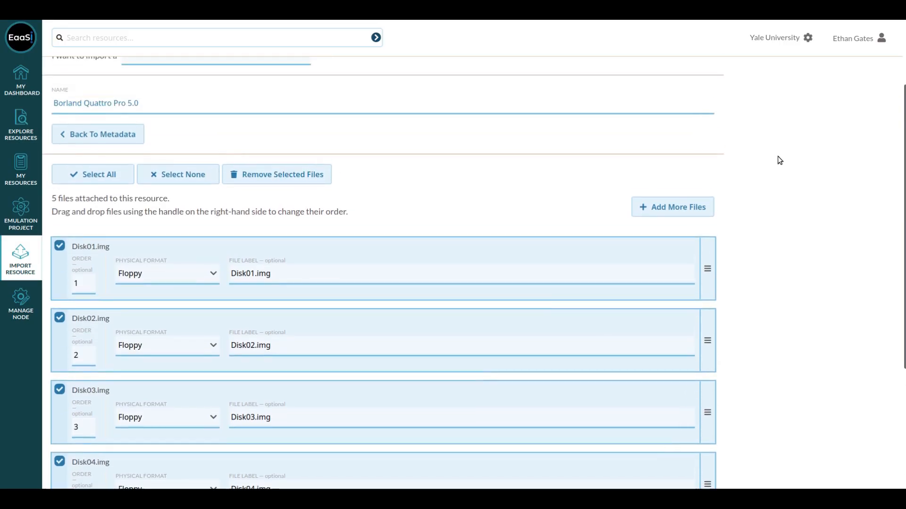
left_click(570, 108)
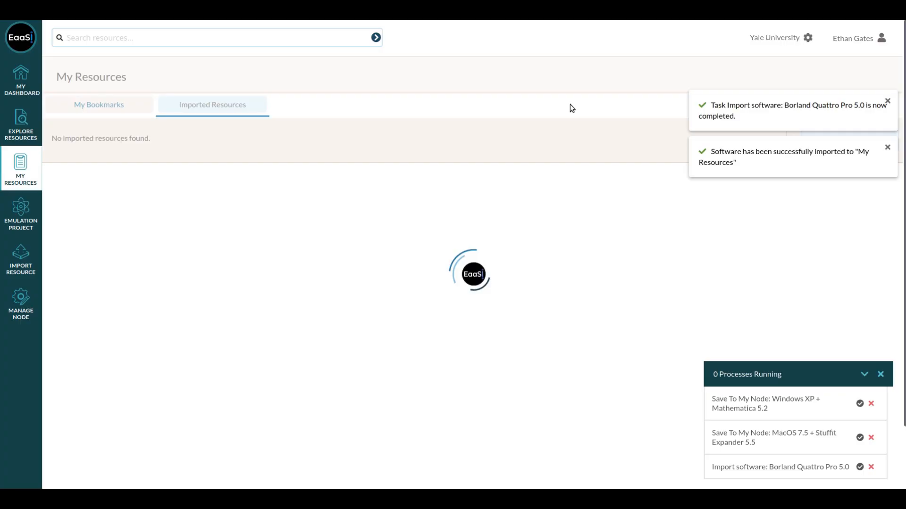
left_click(880, 374)
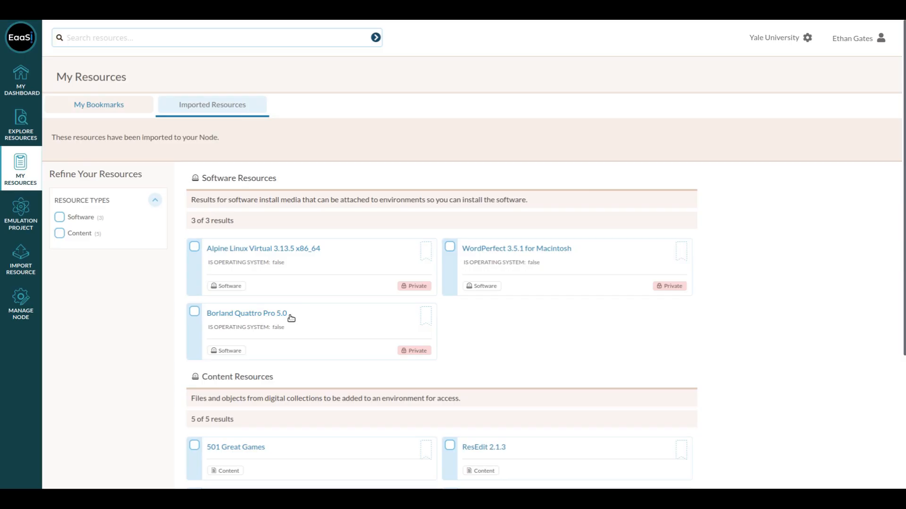
Step: Search all available resources for "windows 98"
left_click(20, 124)
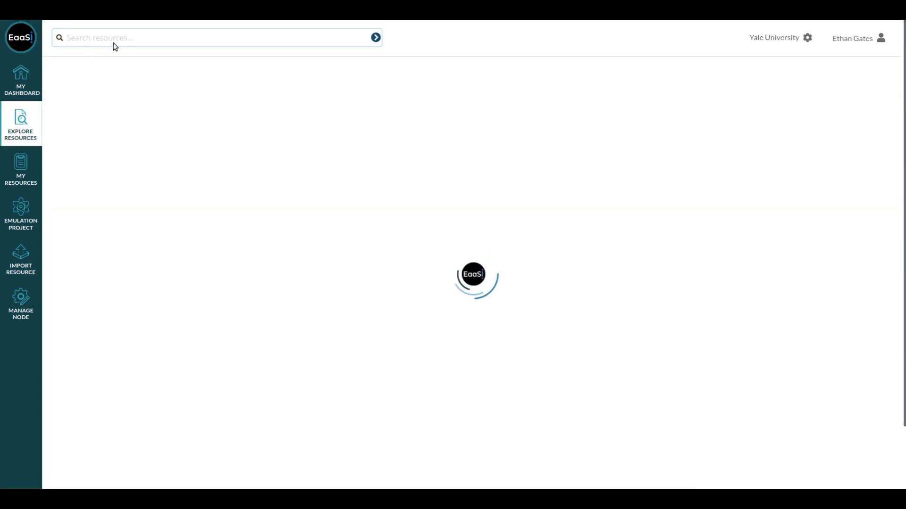
left_click(237, 39)
type("windo")
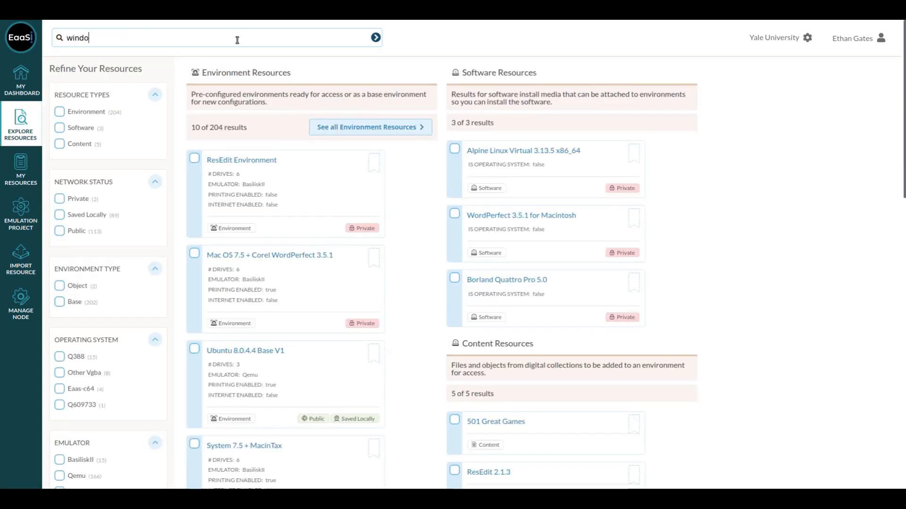
type("ws 98")
key("Return")
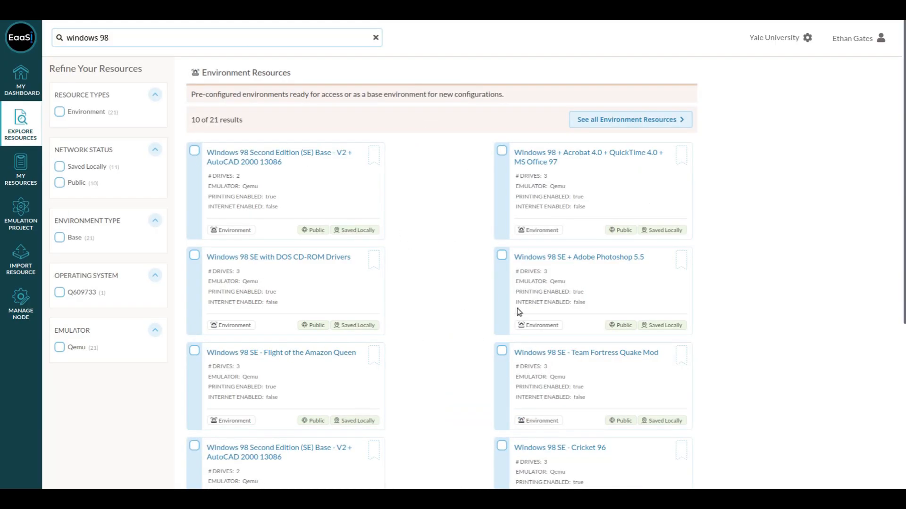
Step: Select the Windows 98 SE Base V2 environment, add the Borland Quattro Pro 5.0 software to it and run it
scroll(429, 191, "down", 1)
scroll(428, 191, "down", 4)
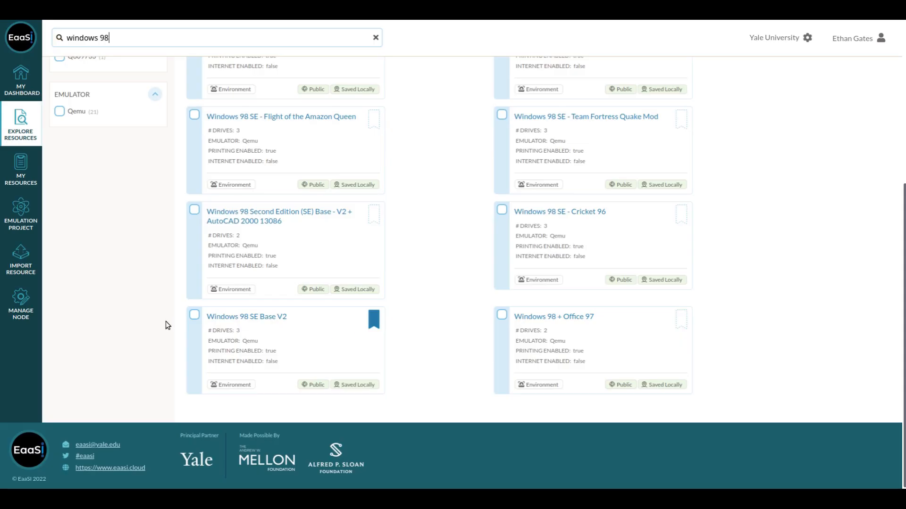
left_click(195, 315)
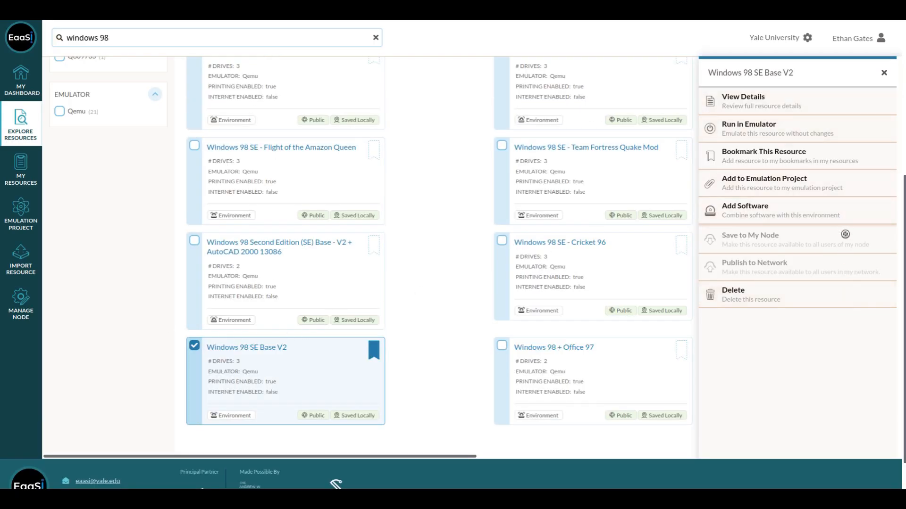
left_click(841, 215)
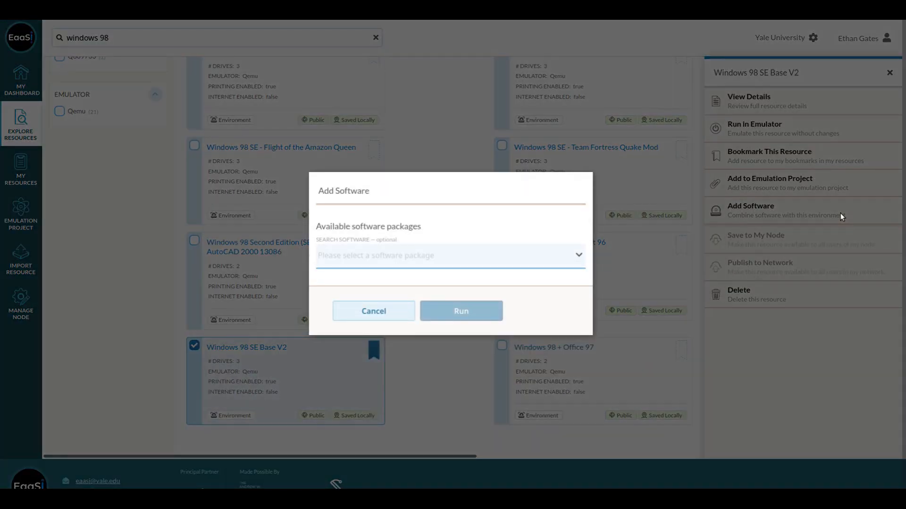
left_click(528, 259)
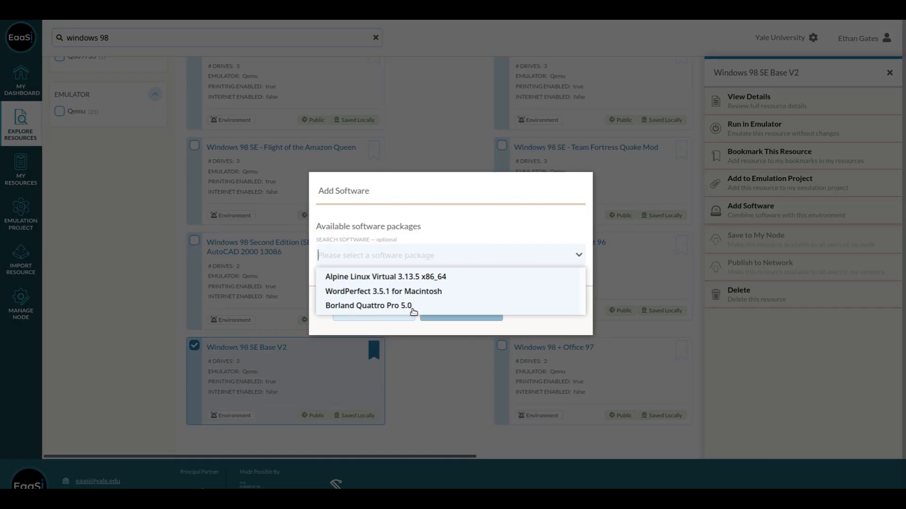
left_click(377, 306)
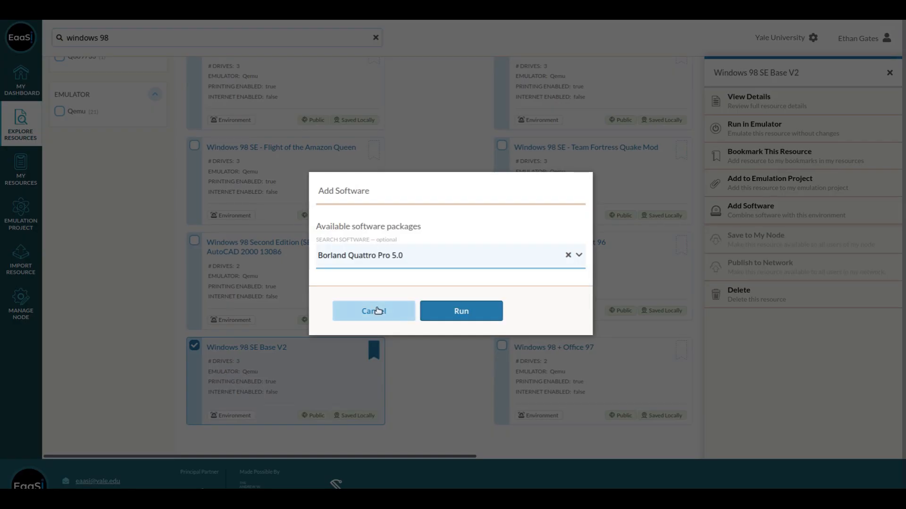
left_click(474, 314)
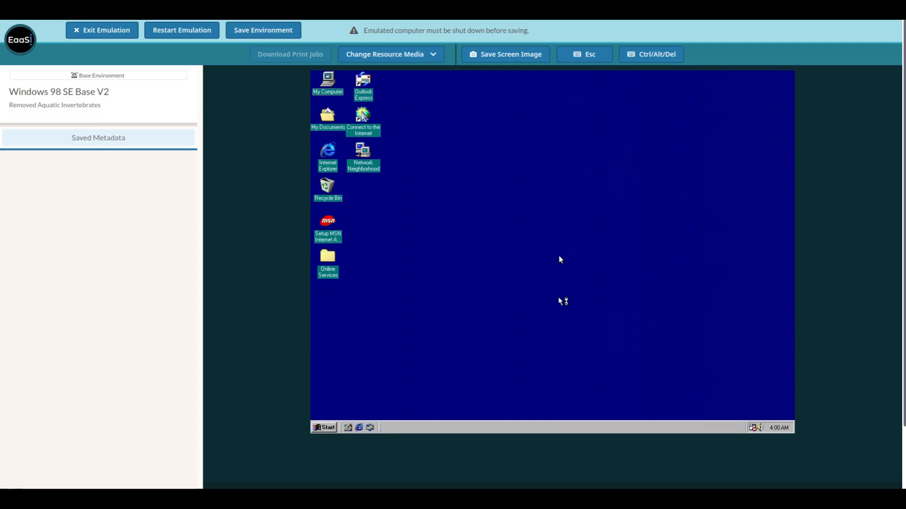
Step: Launch the Install program from the 3½ Floppy (A:) drive in the emulated Windows 98
double_click(332, 86)
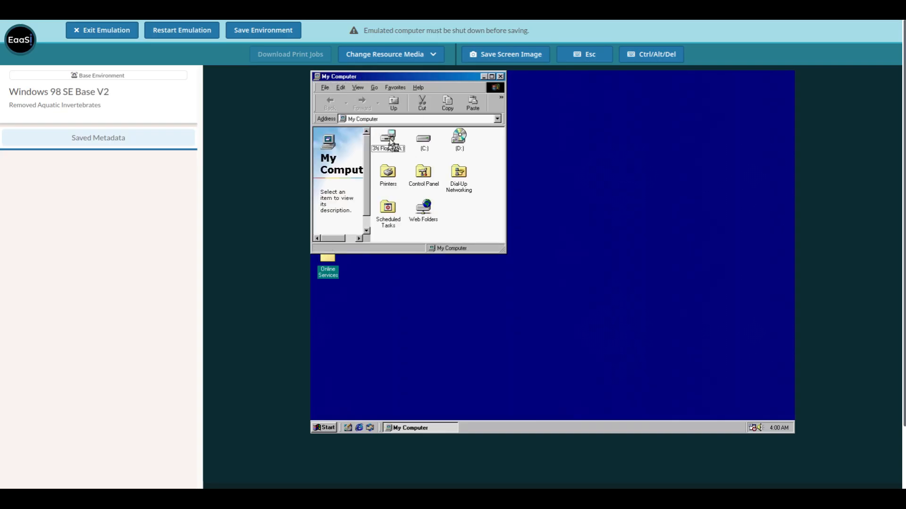
left_click(393, 140)
double_click(393, 140)
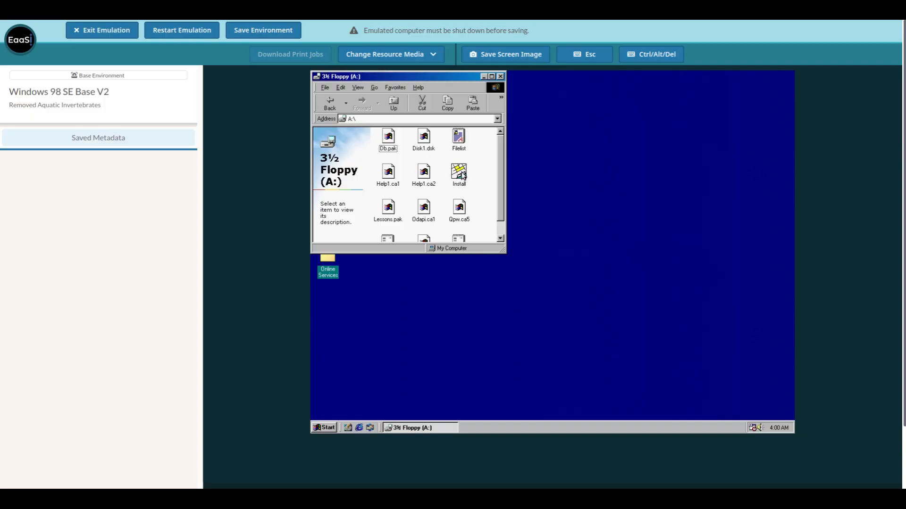
mouse_move(462, 176)
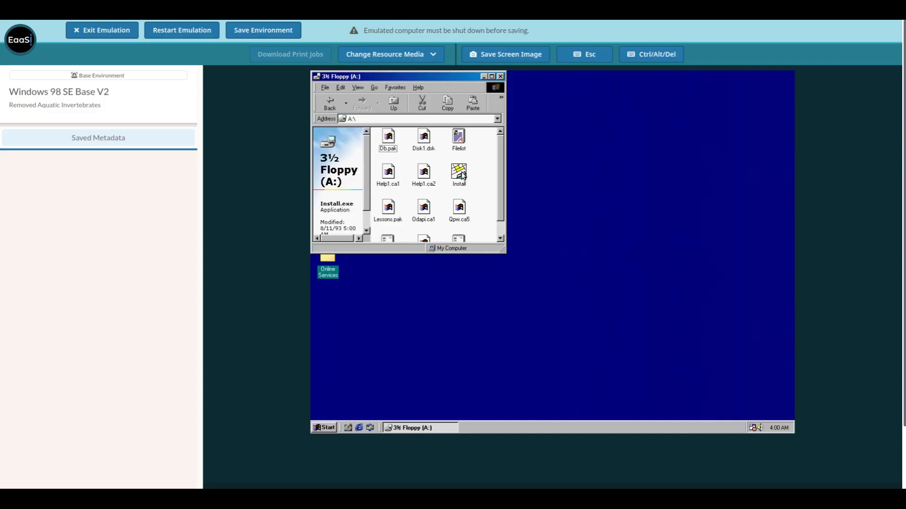
double_click(463, 176)
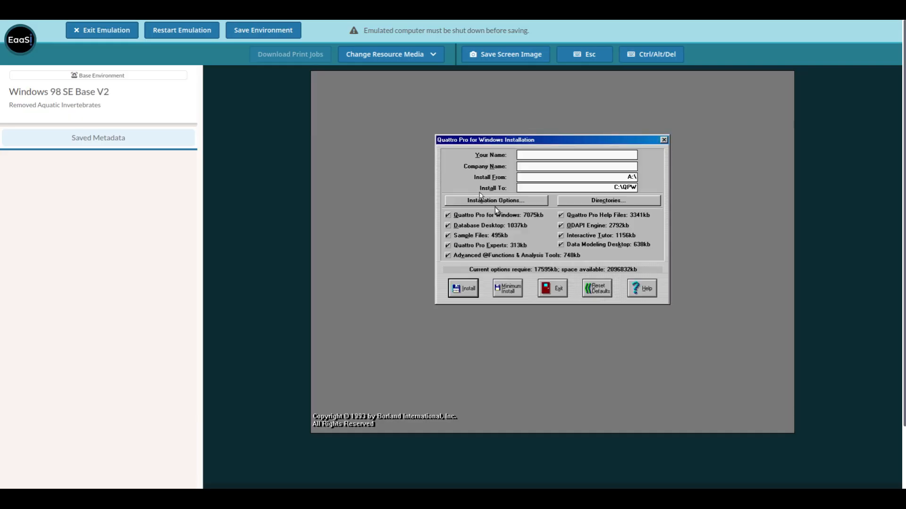
Step: Fill in the user name and the company name EaaSI, and start the Quattro Pro installation with the default options
type("SI")
left_click(536, 167)
type("EaaSI")
key("Return")
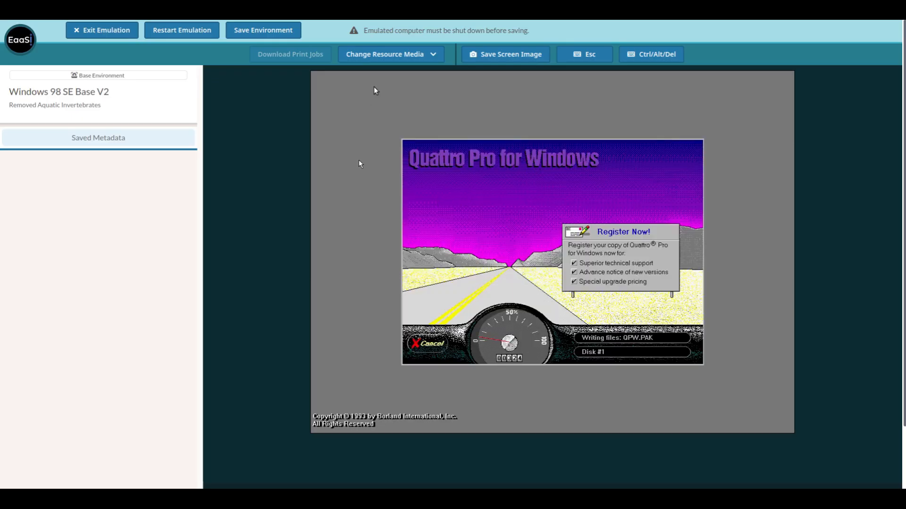
Step: Change the floppy media to Disk02.img and continue the installation with Disk #2
left_click(432, 54)
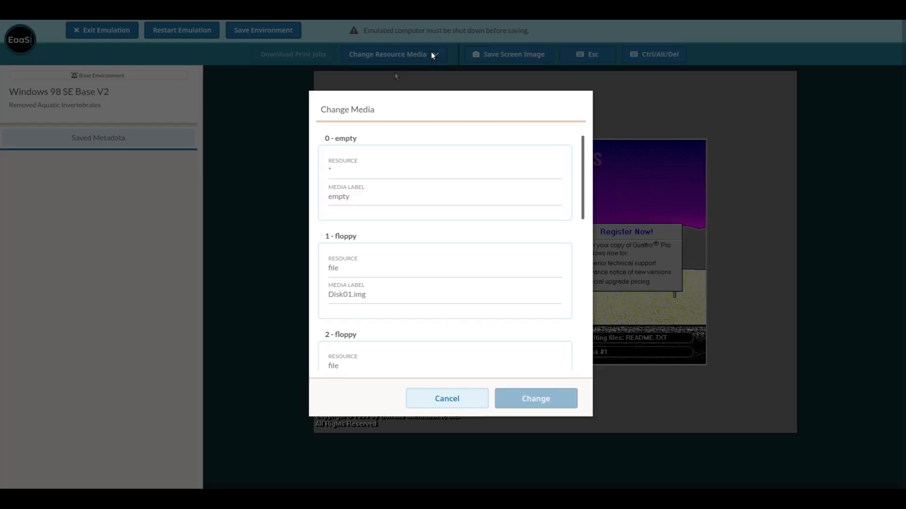
scroll(445, 190, "down", 1)
scroll(497, 231, "down", 2)
left_click(458, 203)
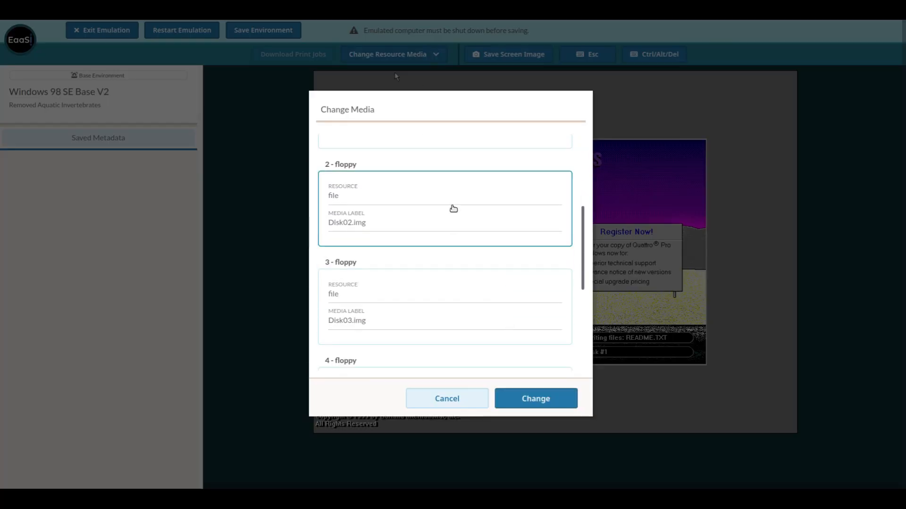
left_click(552, 399)
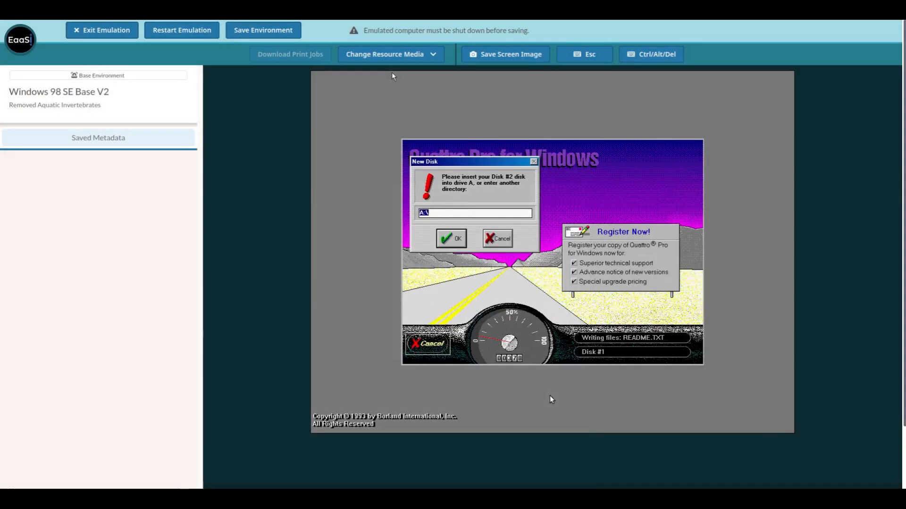
left_click(452, 241)
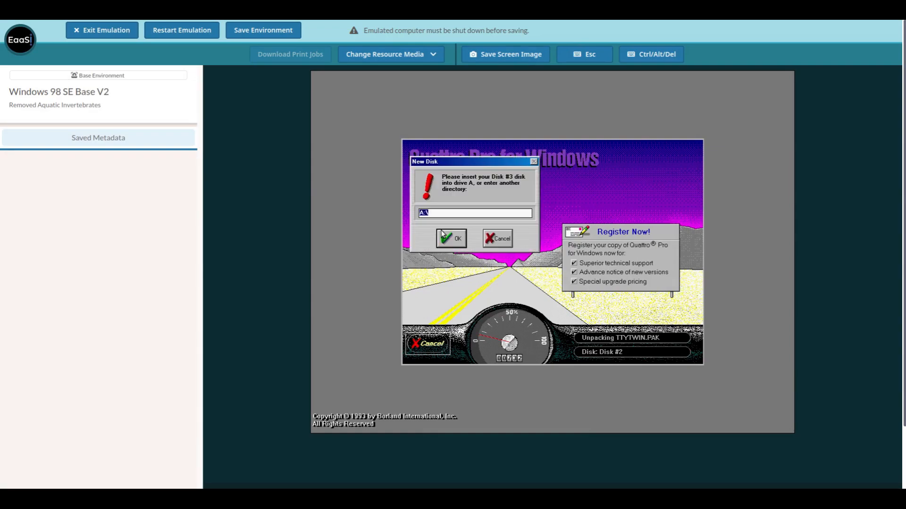
Step: Swap the floppy media to Disk03.img and continue the installation with Disk #3
left_click(405, 55)
scroll(485, 276, "down", 3)
left_click(422, 318)
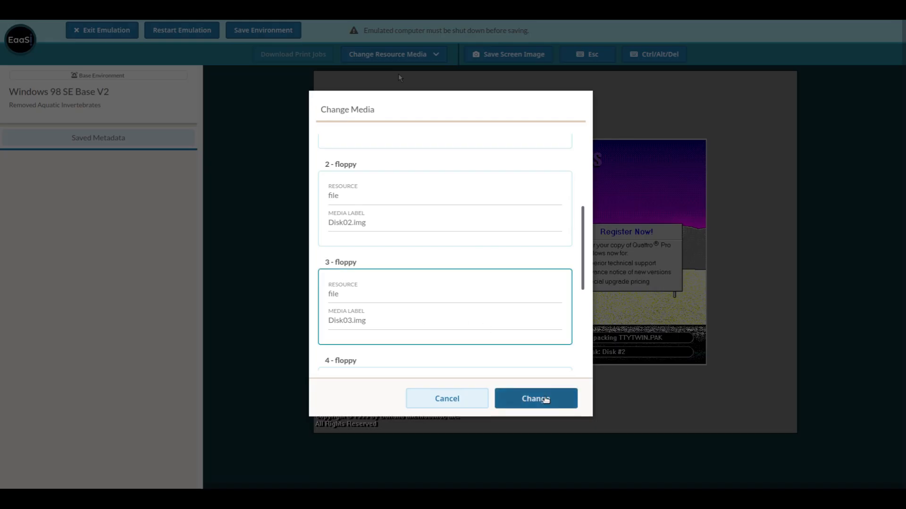
left_click(537, 398)
left_click(460, 239)
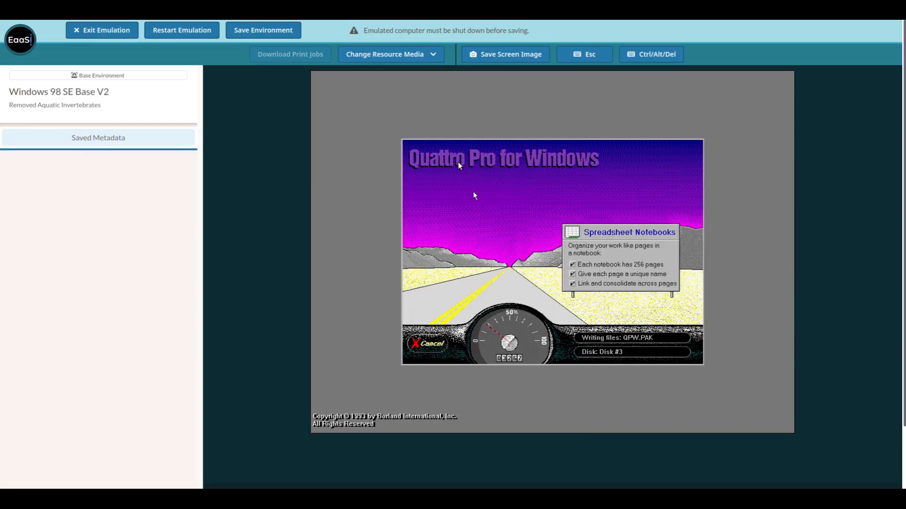
Step: Swap the floppy media to Disk04.img and continue the installation with Disk #4
left_click(408, 58)
scroll(431, 240, "down", 4)
scroll(459, 234, "down", 1)
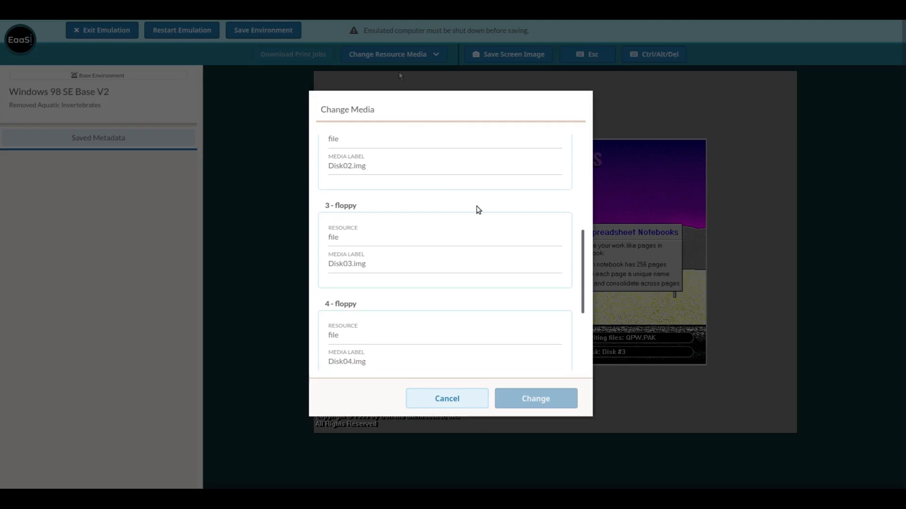
left_click(406, 344)
left_click(555, 402)
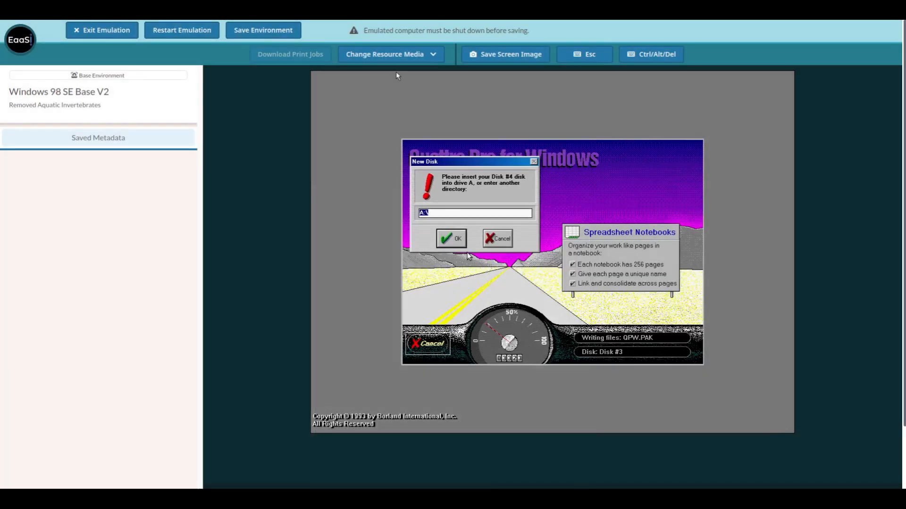
left_click(454, 242)
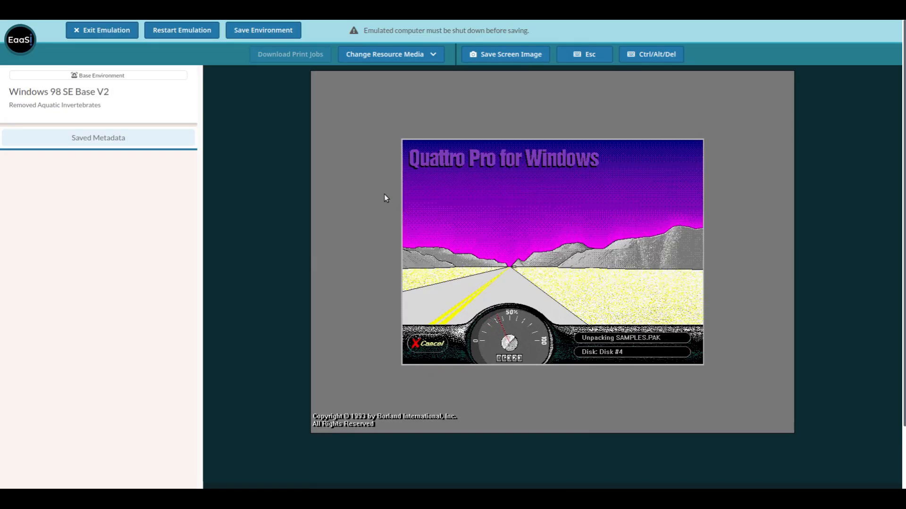
Step: Swap the floppy media to the fifth Quattro Pro disk image and continue the installation with Disk #5
left_click(379, 54)
scroll(399, 213, "down", 5)
left_click(402, 318)
left_click(528, 395)
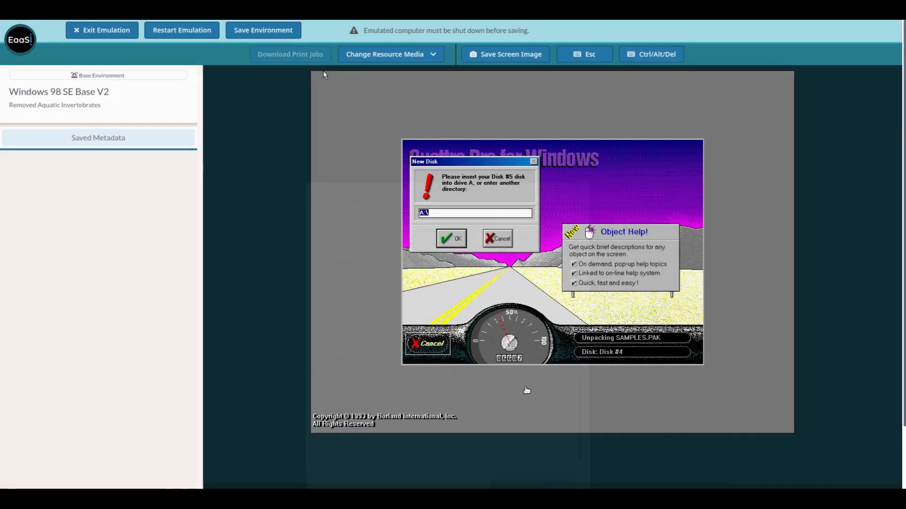
left_click(451, 238)
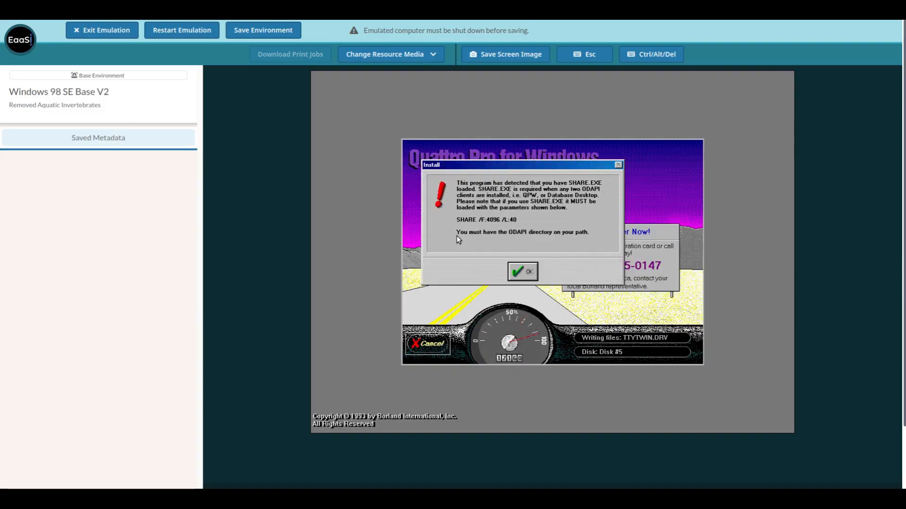
Step: Finish the Quattro Pro installation without viewing README.TXT or starting the ODAPI Configuration Utility, and close the 3½ Floppy (A:) window
key("Return")
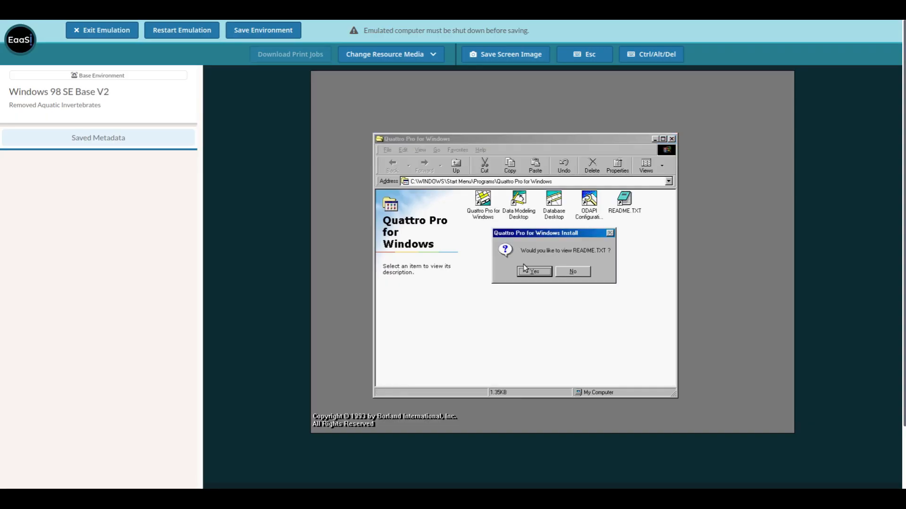
left_click(568, 272)
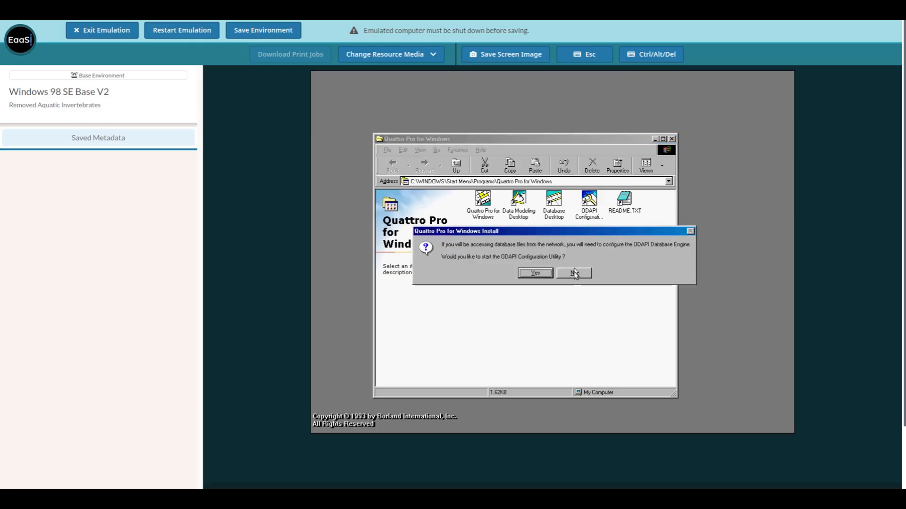
left_click(574, 272)
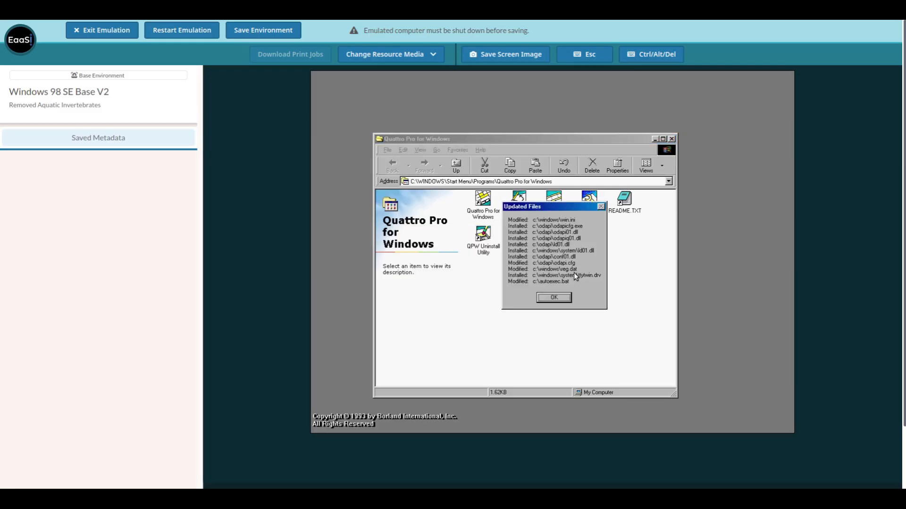
left_click(550, 297)
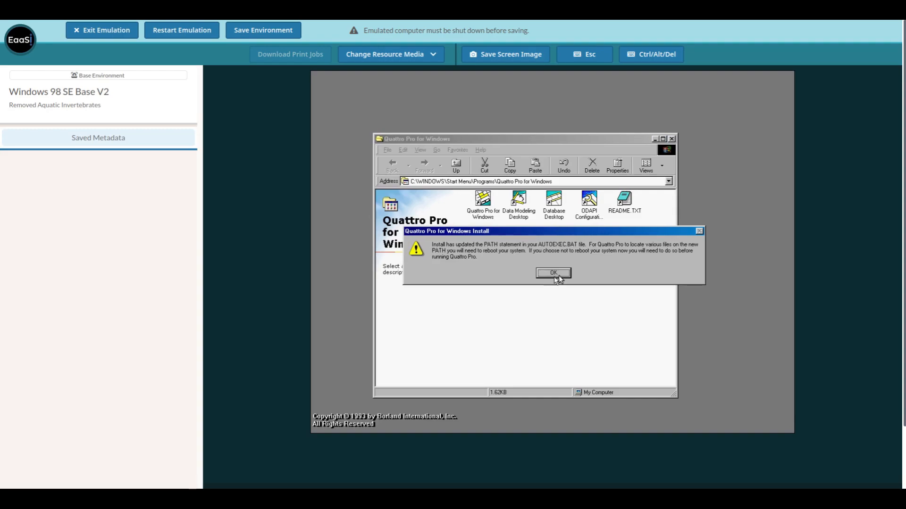
left_click(559, 277)
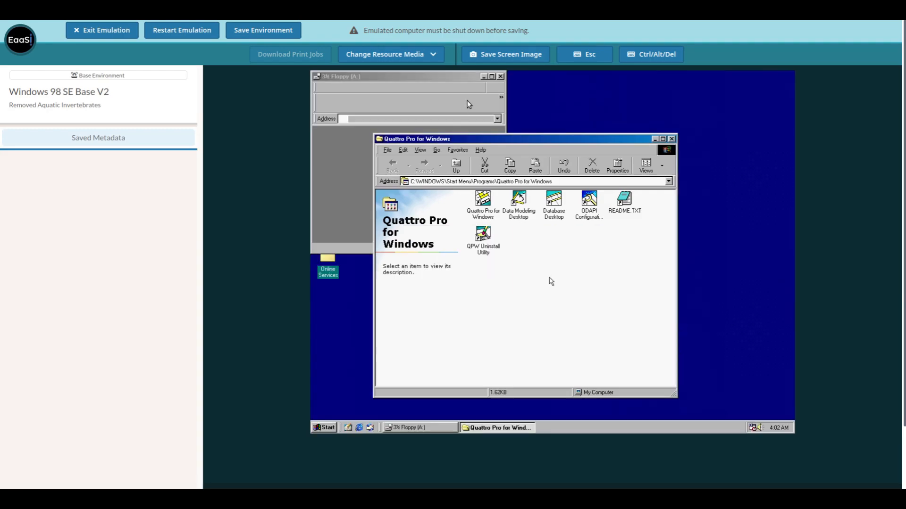
left_click(499, 77)
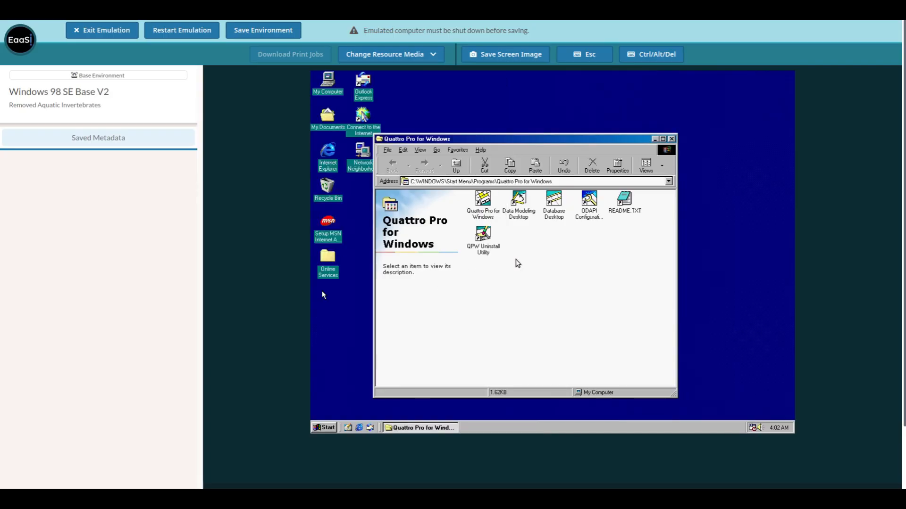
Step: Select the Quattro Pro for Windows shortcut in its program folder and shut down the emulated Windows 98 computer
left_click(555, 261)
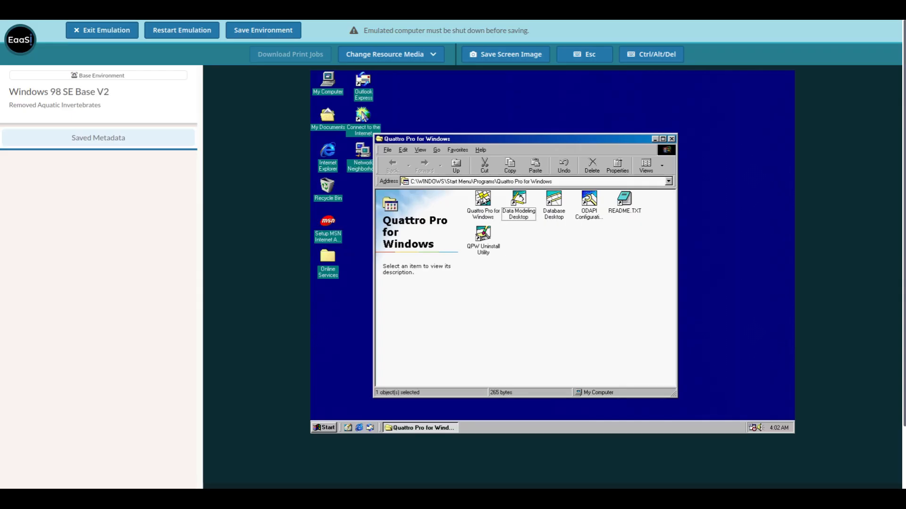
left_click(484, 200)
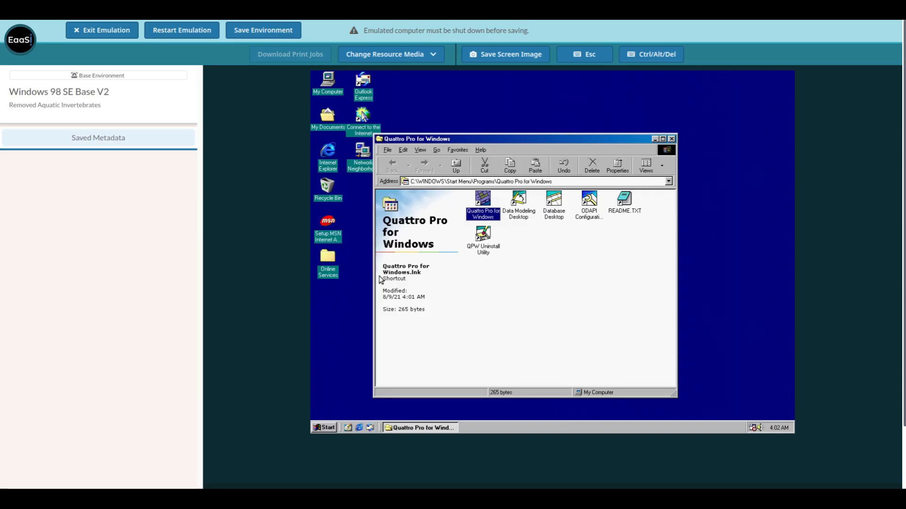
left_click(324, 428)
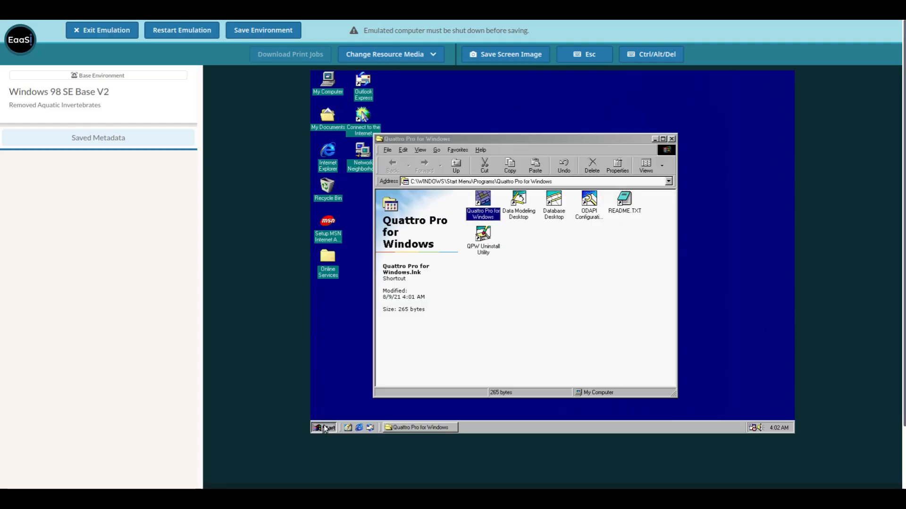
left_click(338, 413)
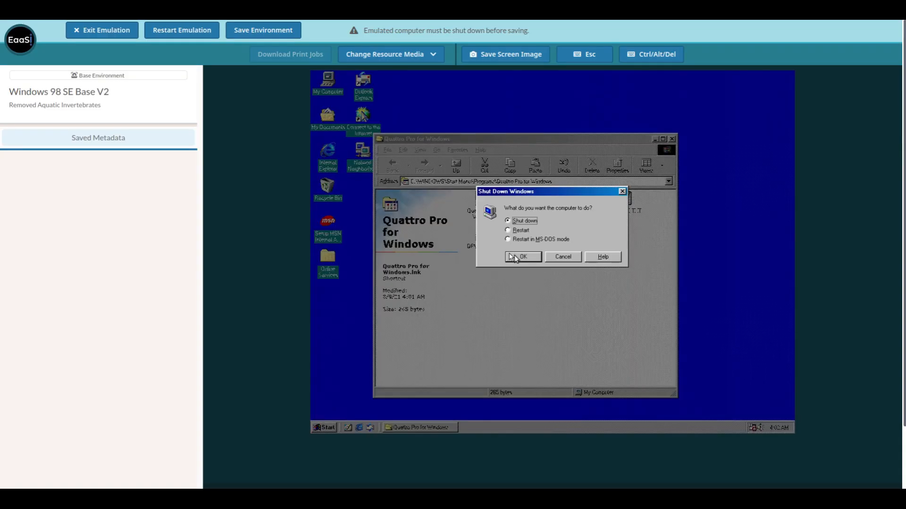
left_click(514, 255)
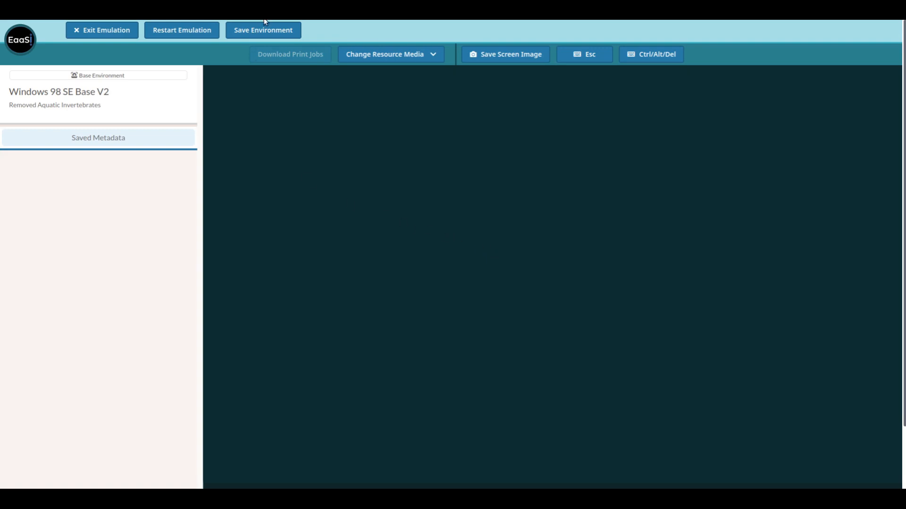
Step: Save a new environment titled "Windows 98 + Borland Quattro Pro 5.0" with the description "installed to C: drive"
left_click(269, 31)
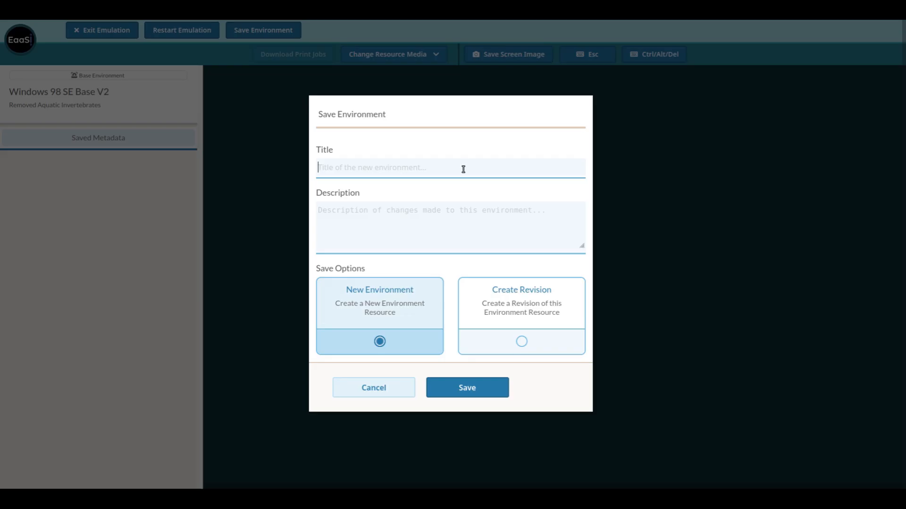
type("Window")
type("s 98 + Borland")
type(" Quattro Pro")
type("installed ")
type("to C: drive")
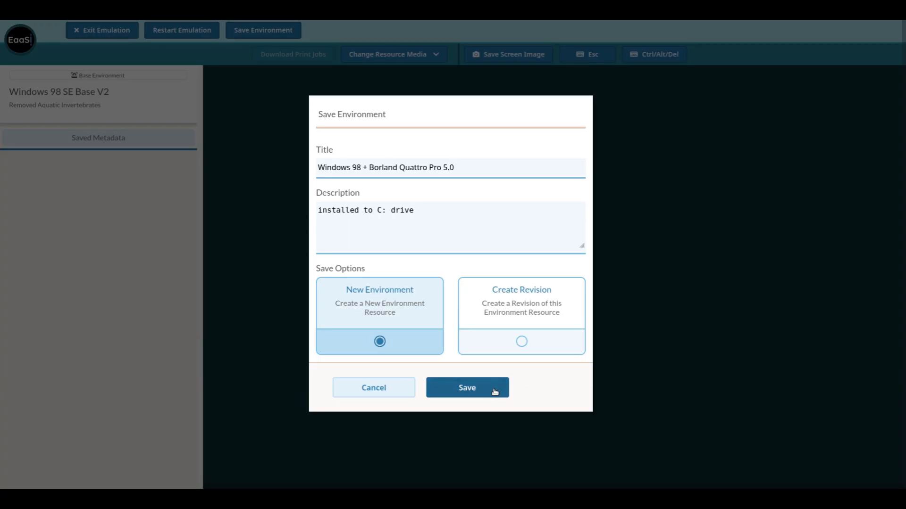
left_click(467, 388)
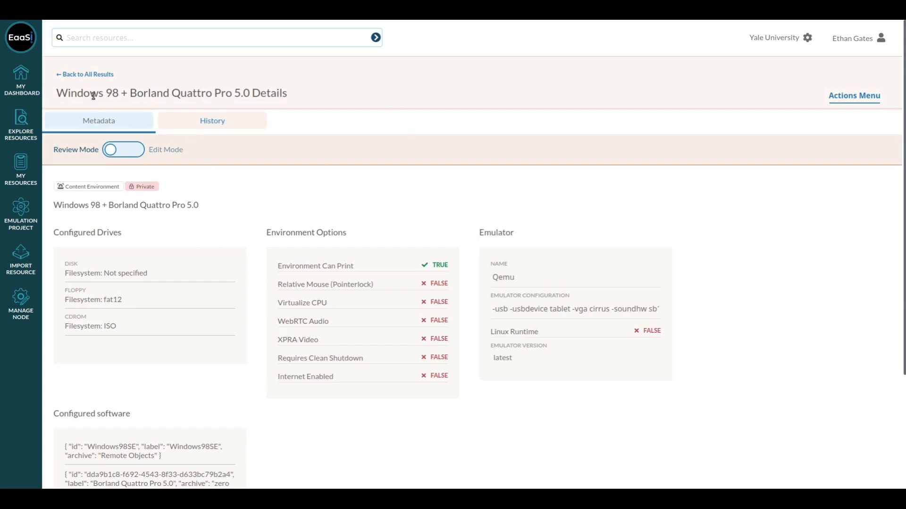
Step: Search the resources for "windows 98", filter by Private network status, and bookmark the Windows 98 + Borland Quattro Pro 5.0 environment
left_click(91, 74)
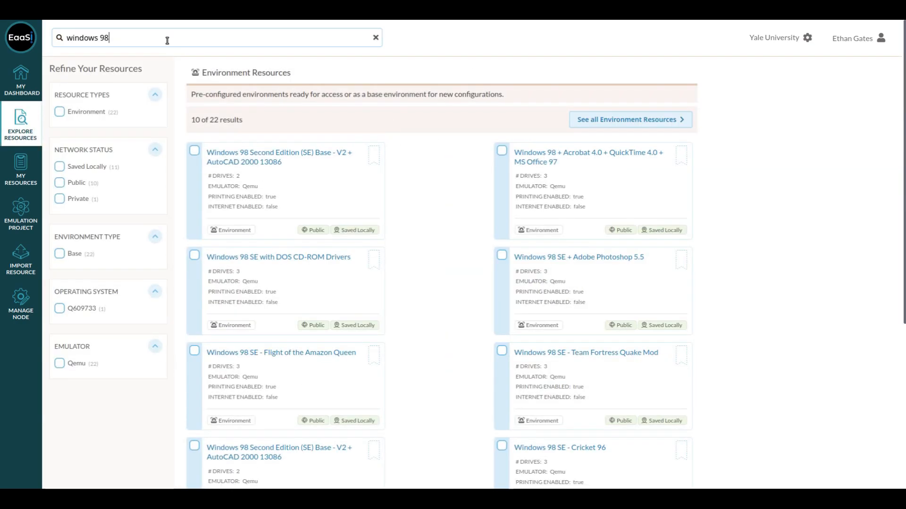
key("Return")
scroll(438, 219, "down", 4)
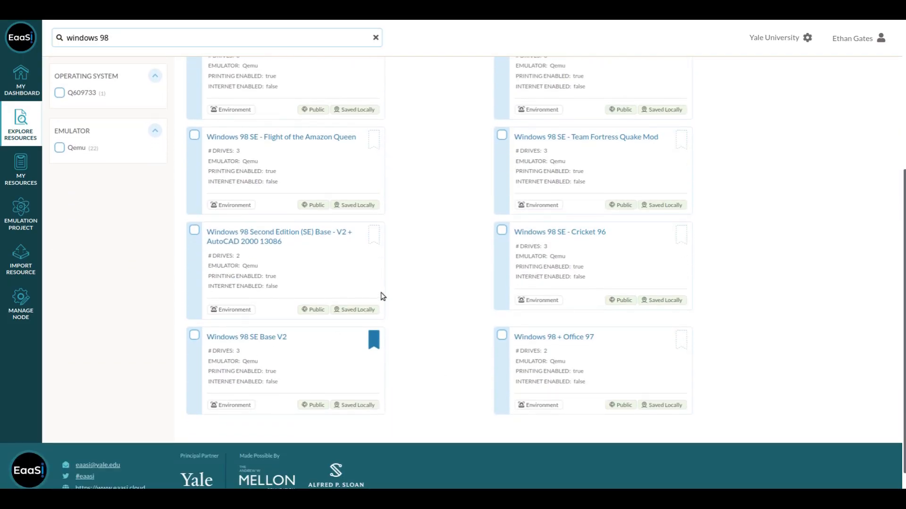
left_click(196, 36)
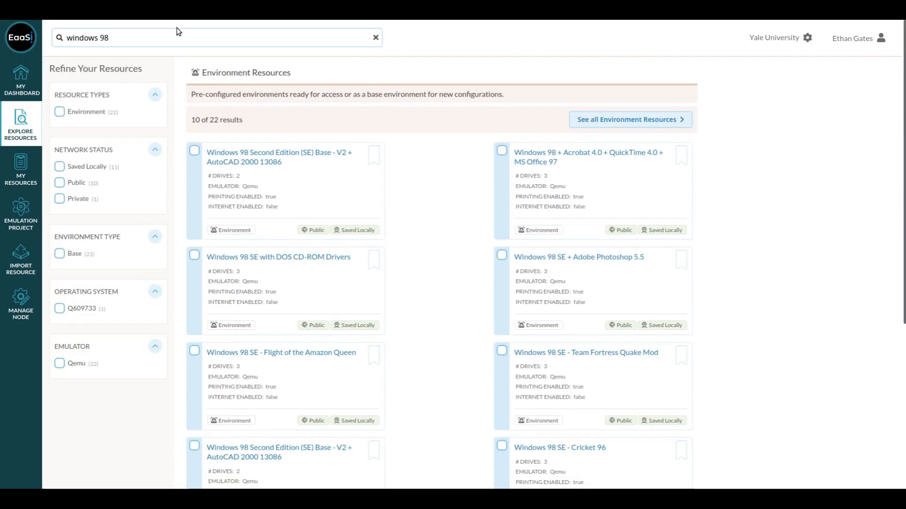
left_click(60, 199)
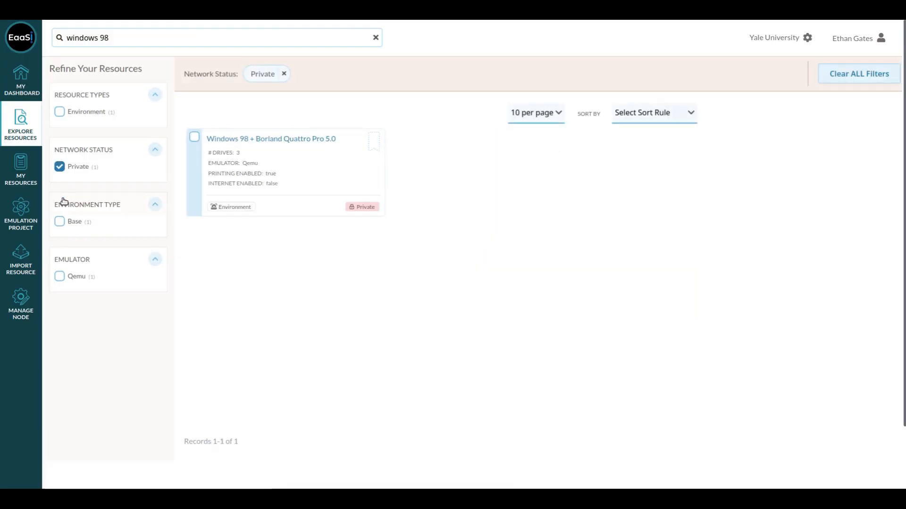
left_click(195, 137)
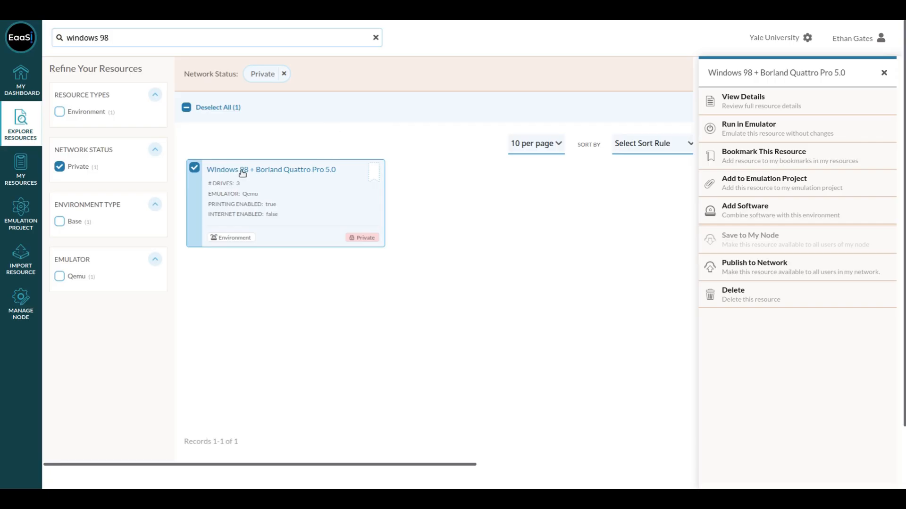
left_click(375, 181)
Step: Add the bookmarked Windows 98 + Borland Quattro Pro 5.0 environment and the Quattro Spreadsheet content to the emulation project
left_click(35, 170)
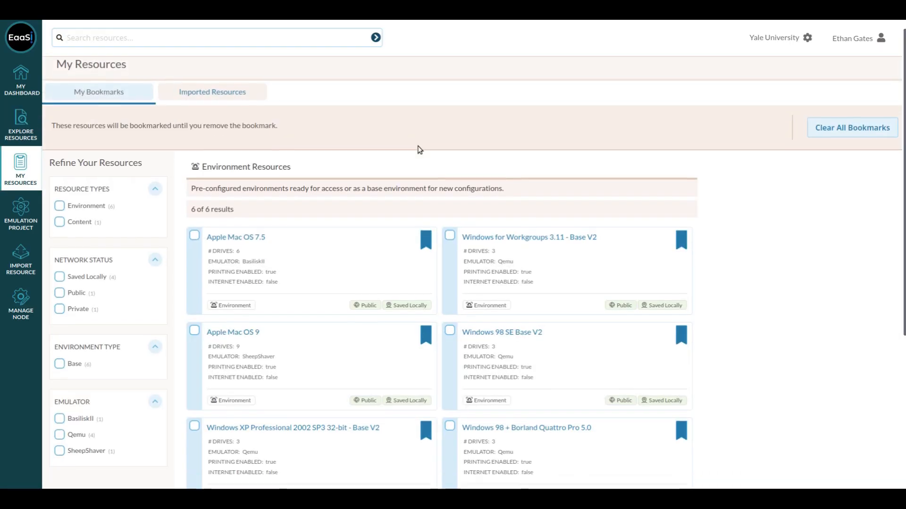
scroll(417, 147, "down", 3)
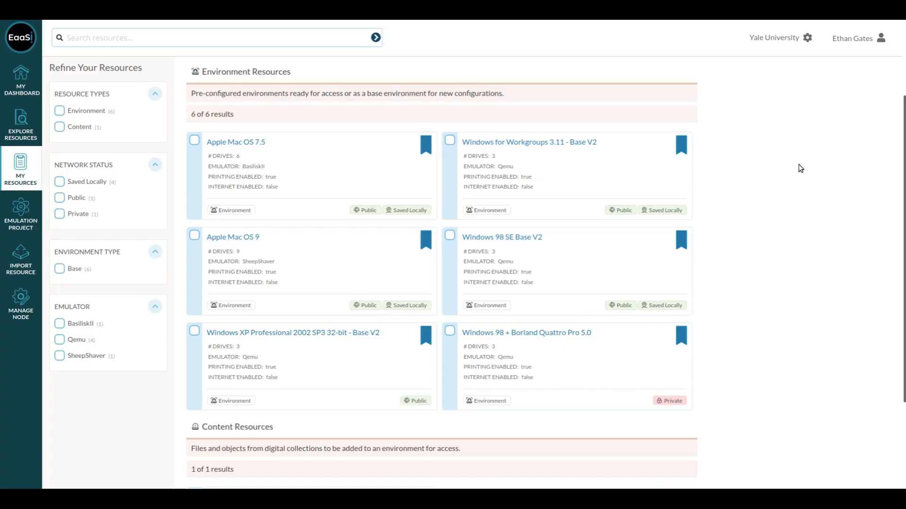
scroll(779, 128, "down", 1)
scroll(771, 102, "down", 1)
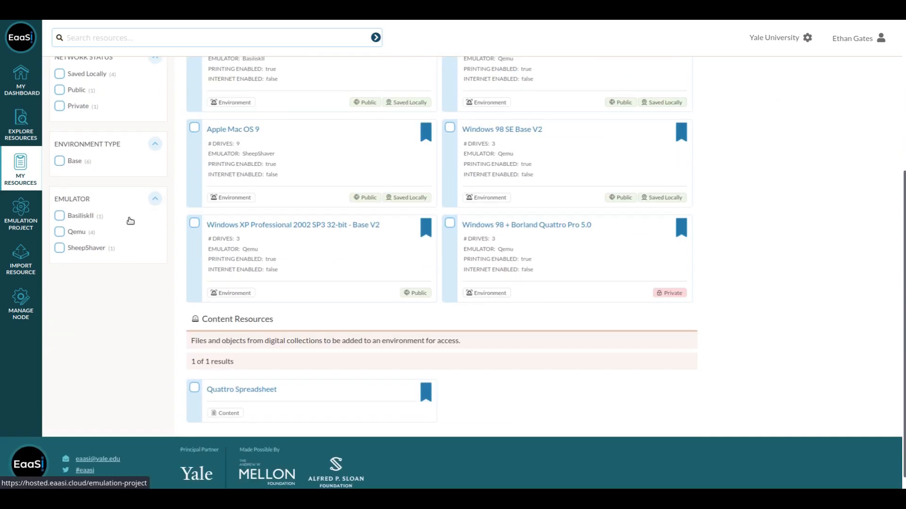
left_click(450, 224)
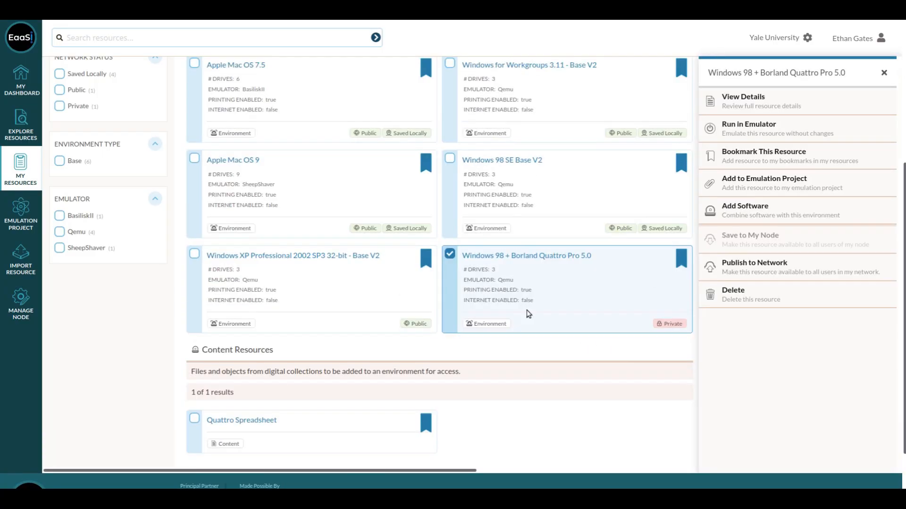
left_click(193, 419)
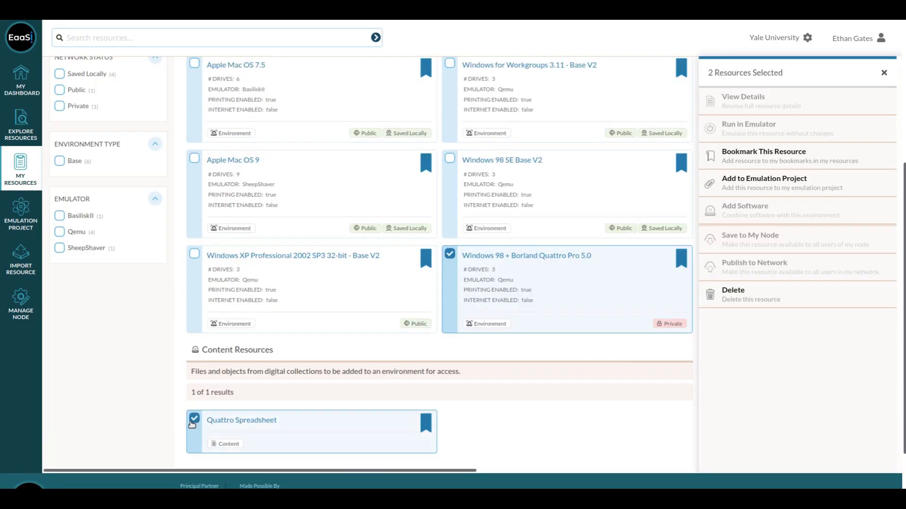
left_click(774, 187)
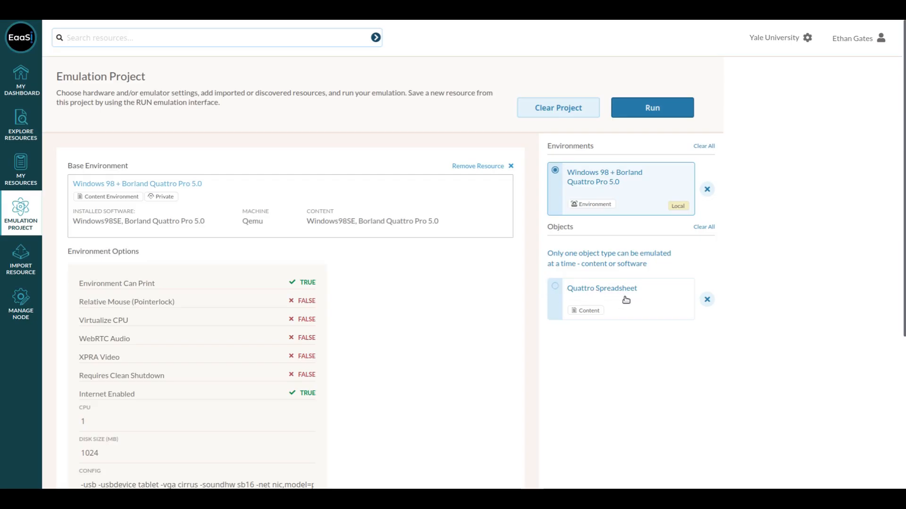
Step: Choose Quattro Spreadsheet as the project's object, with Windows 98 + Borland Quattro Pro 5.0 as its base environment
scroll(495, 238, "down", 1)
left_click(555, 233)
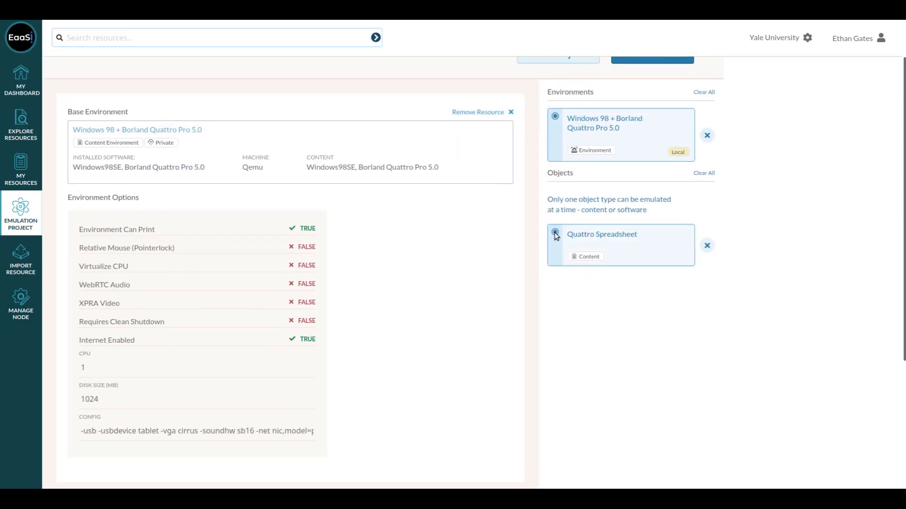
left_click(554, 117)
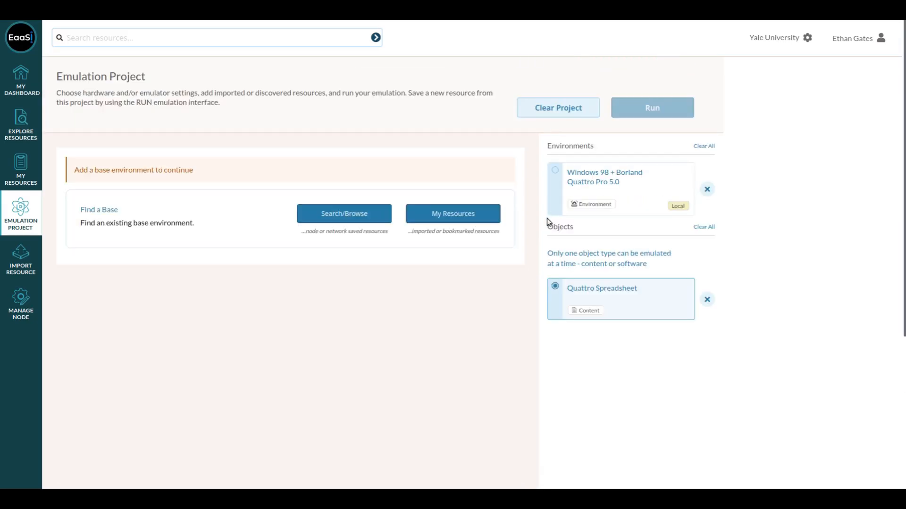
left_click(554, 170)
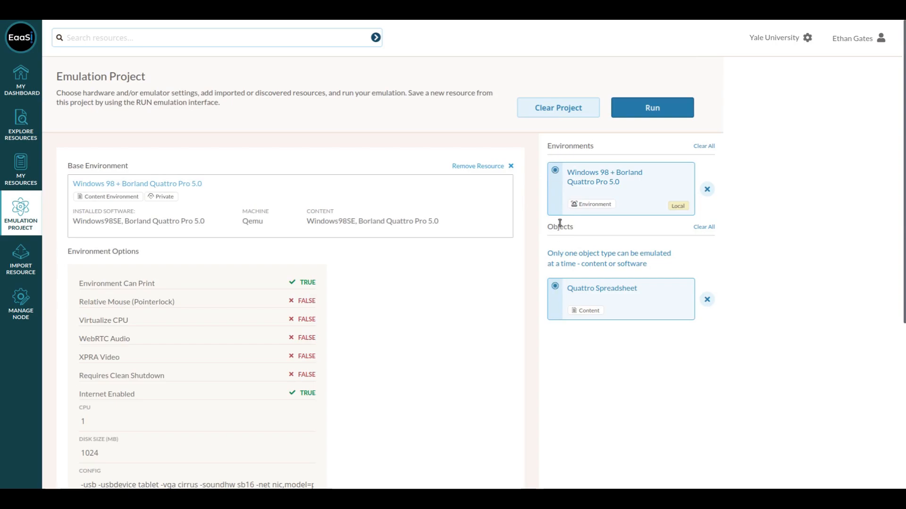
scroll(428, 248, "down", 5)
scroll(327, 394, "up", 5)
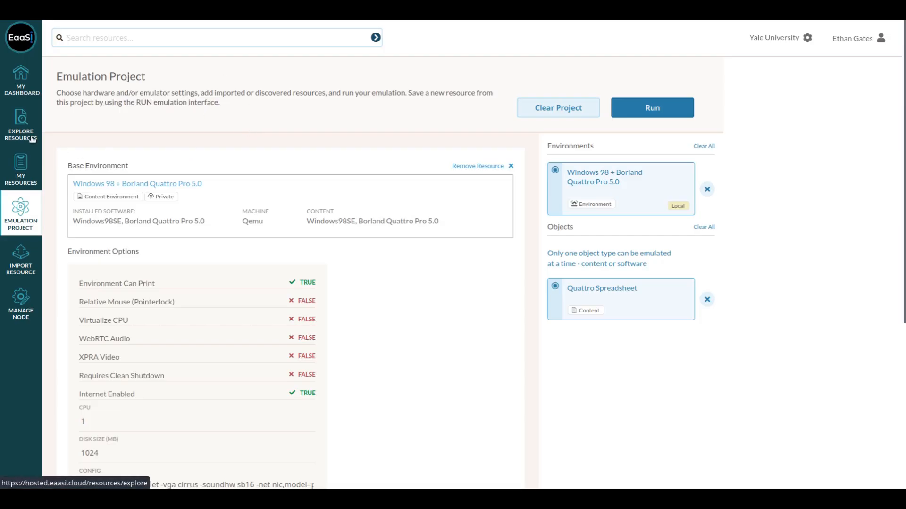
Step: Search all available resources for "office 97" to find further environments for the emulation project
left_click(17, 136)
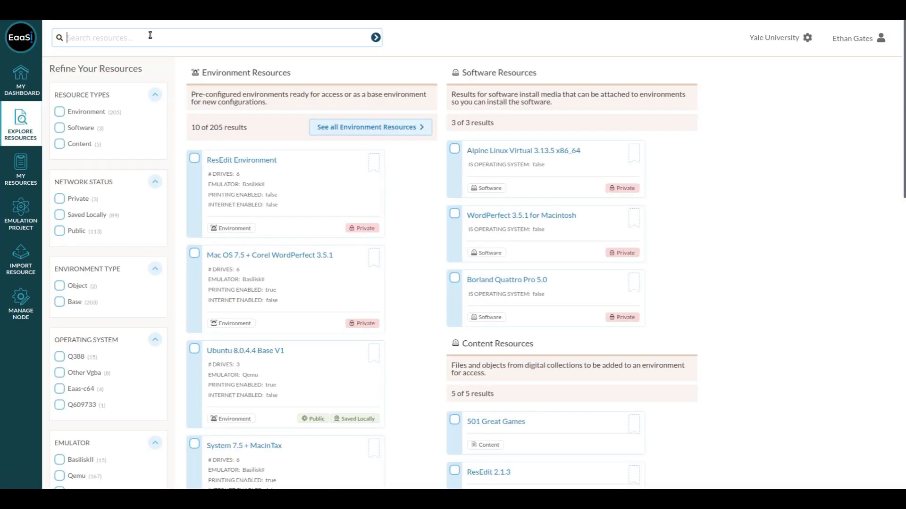
type("office 97")
key("Return")
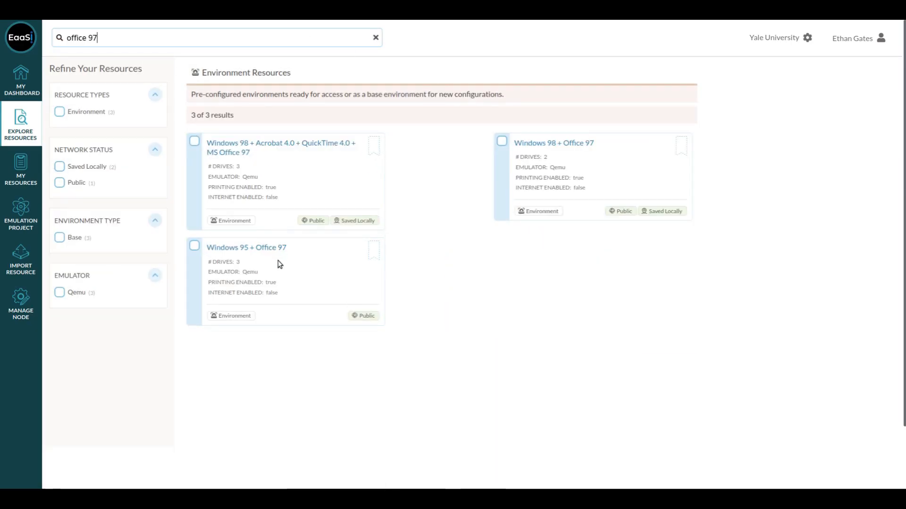
Step: Try to add the Windows 95 + Office 97 environment to the emulation project, and clear its selection
left_click(195, 247)
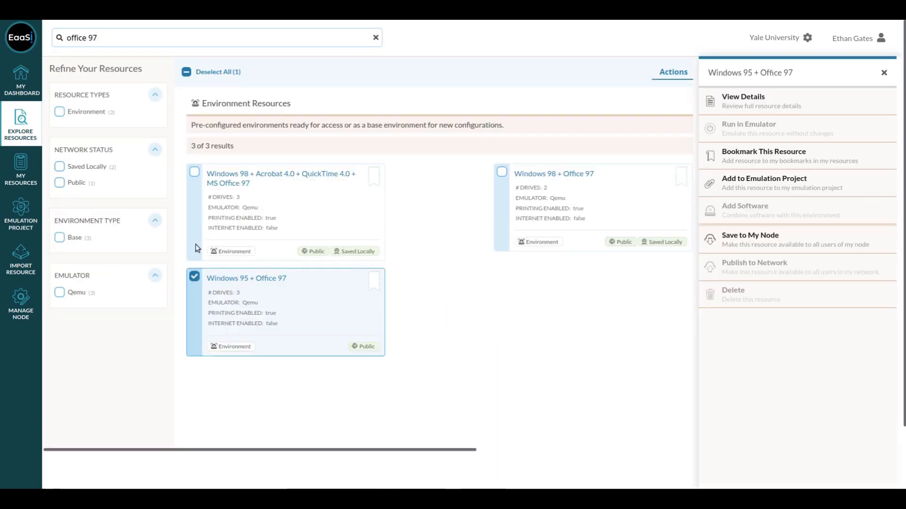
left_click(742, 179)
left_click(439, 313)
left_click(194, 277)
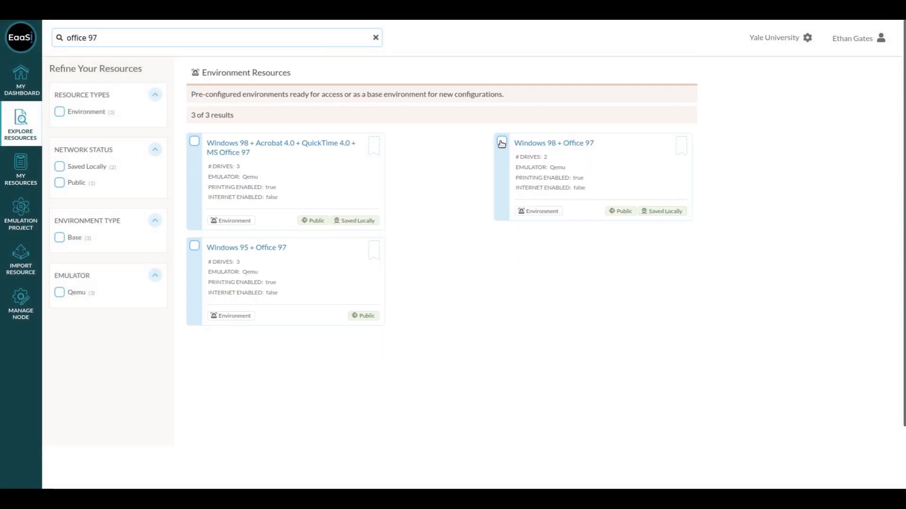
Step: Add Windows 98 + Office 97 to the emulation project, alternate the base environment between both options, and settle on Windows 98 + Borland Quattro Pro 5.0
left_click(501, 141)
left_click(755, 212)
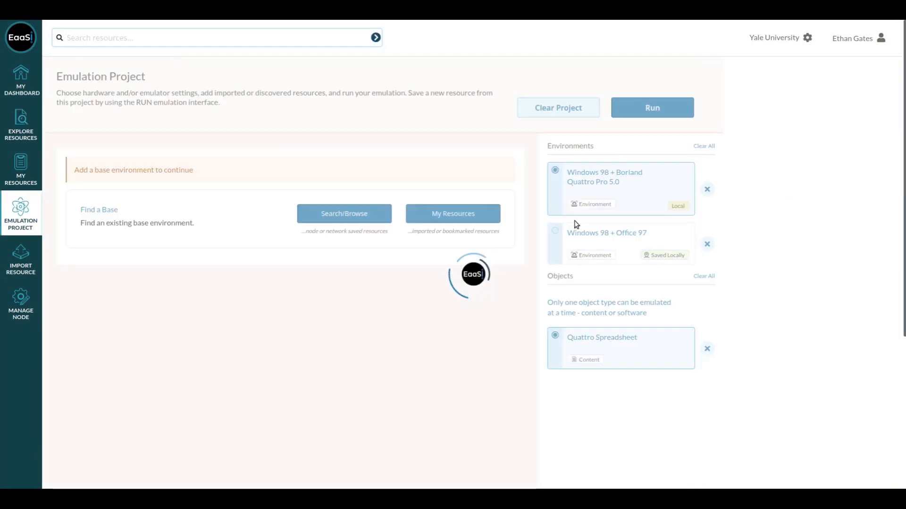
left_click(555, 231)
left_click(555, 170)
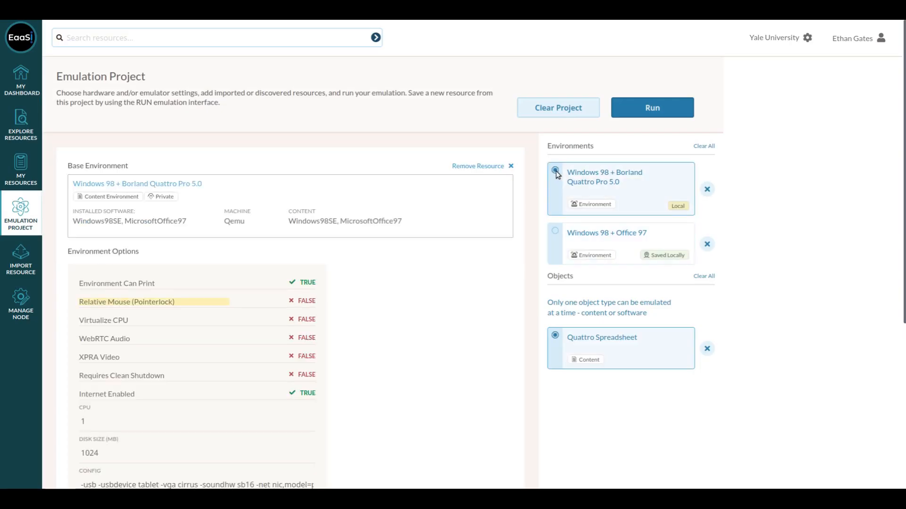
left_click(555, 231)
left_click(555, 171)
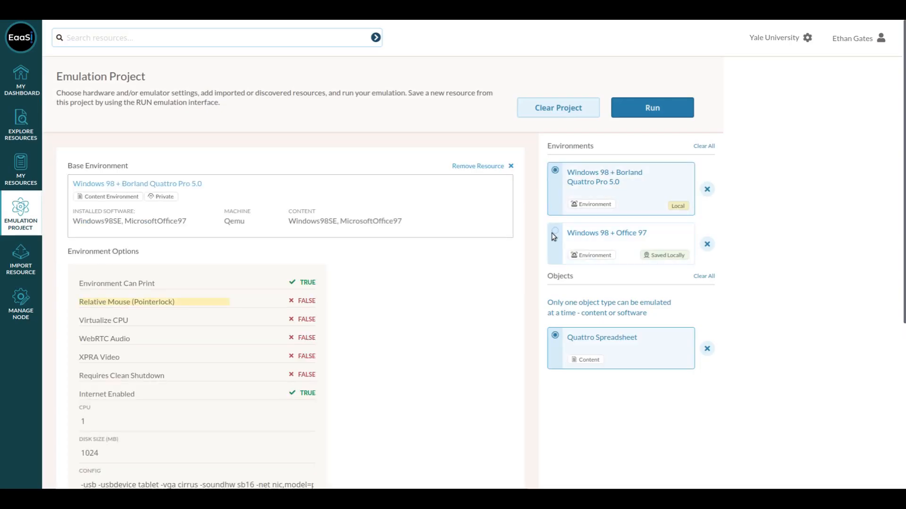
left_click(555, 231)
left_click(555, 171)
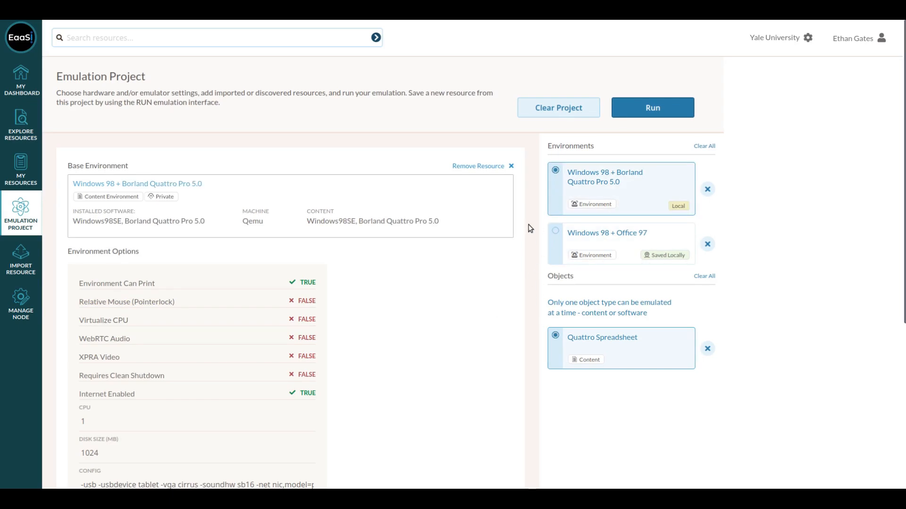
Step: Run the emulation project and browse the contents of CD-ROM drive D: in the emulated Windows 98
left_click(646, 113)
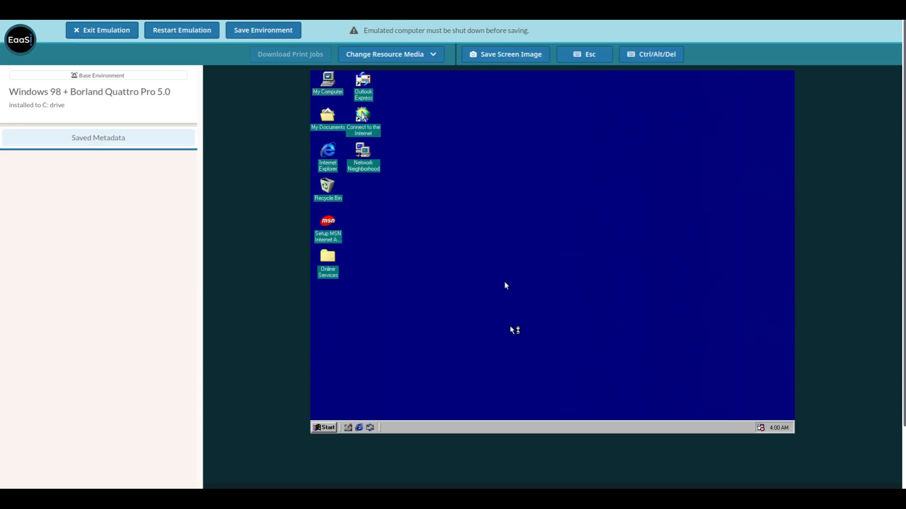
double_click(329, 81)
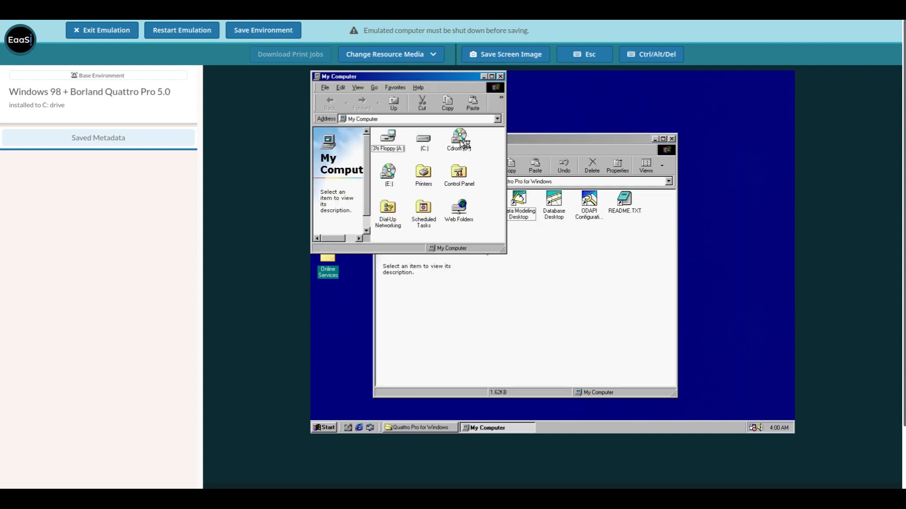
double_click(460, 140)
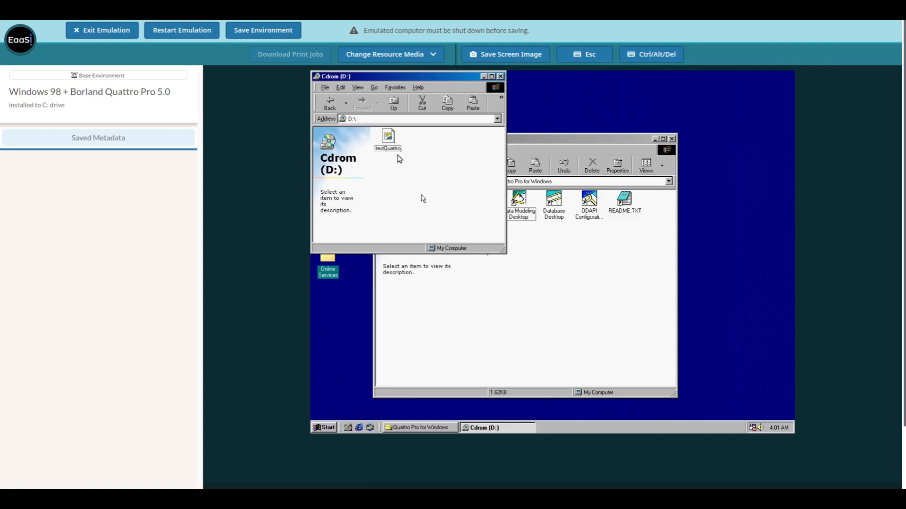
Step: Launch Quattro Pro for Windows and open the testQuattro spreadsheet from drive D:
left_click(517, 136)
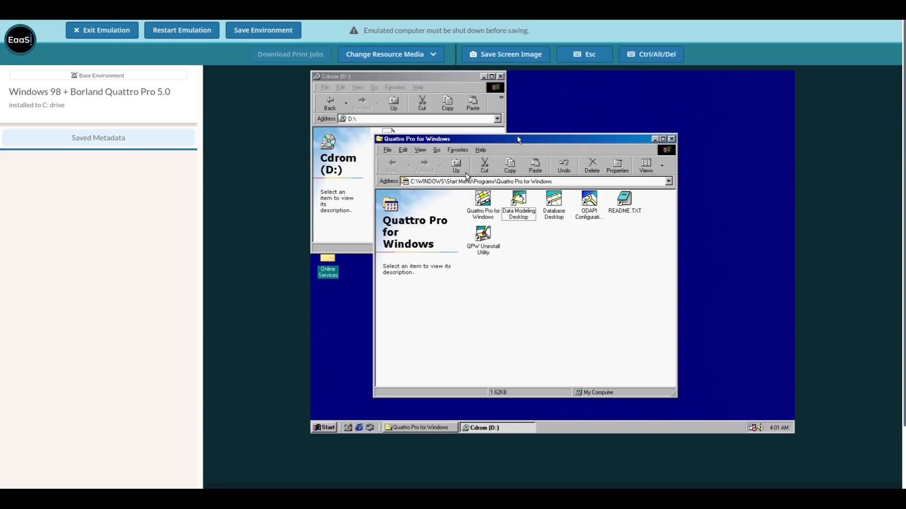
double_click(486, 204)
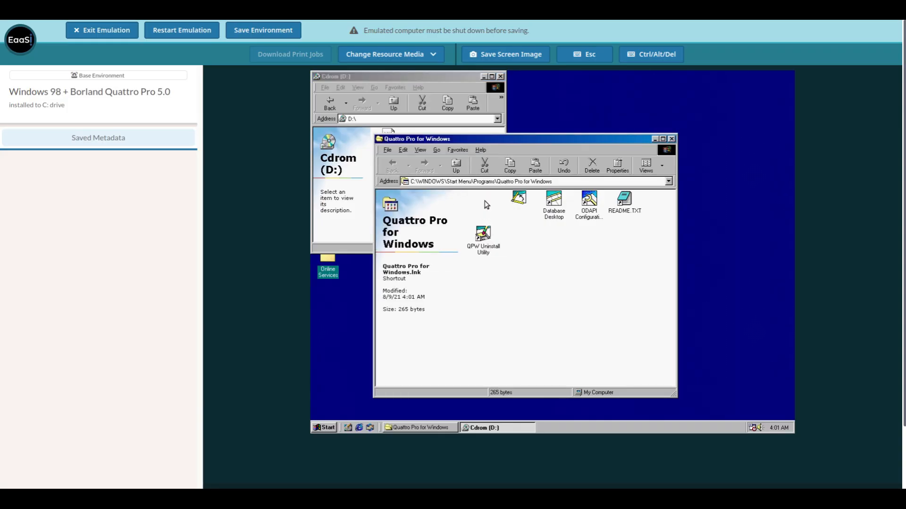
key("alt+f")
key("o")
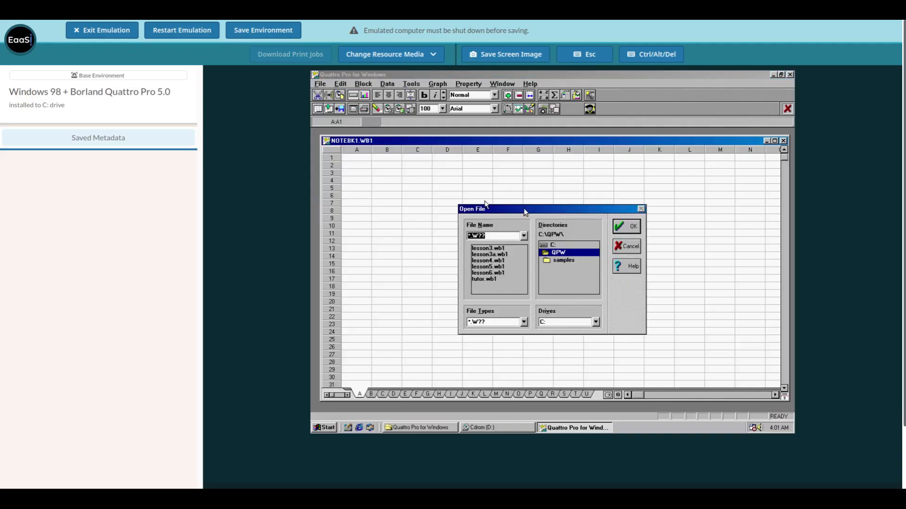
left_click(588, 324)
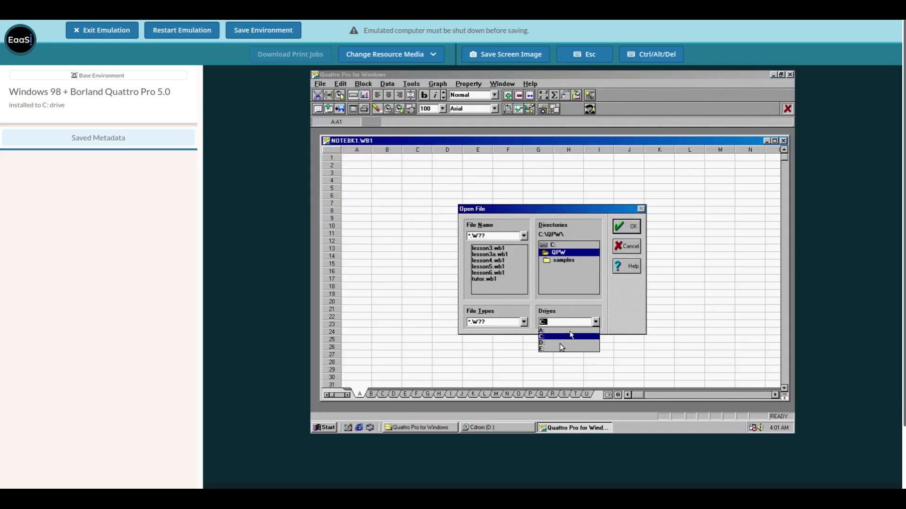
left_click(560, 343)
left_click(498, 250)
double_click(498, 250)
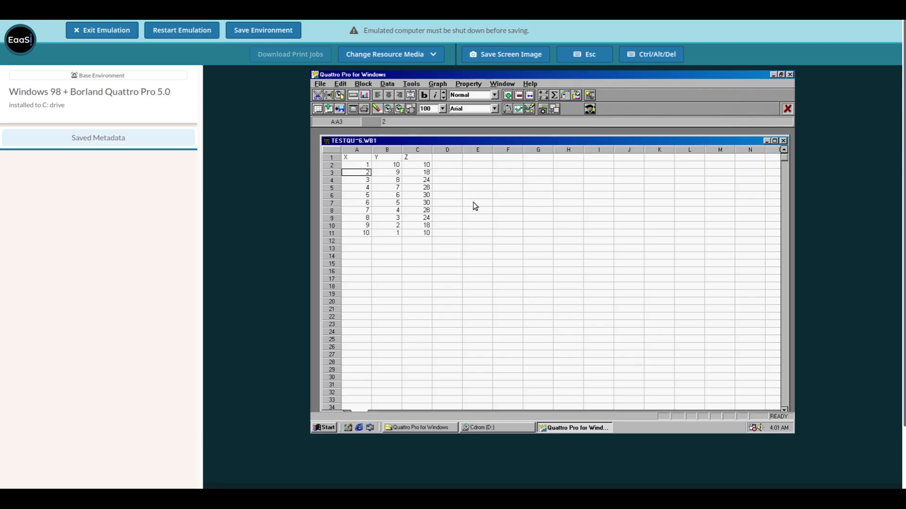
Step: Exit Quattro Pro and shut down the emulated Windows 98 computer
key("alt+f")
key("x")
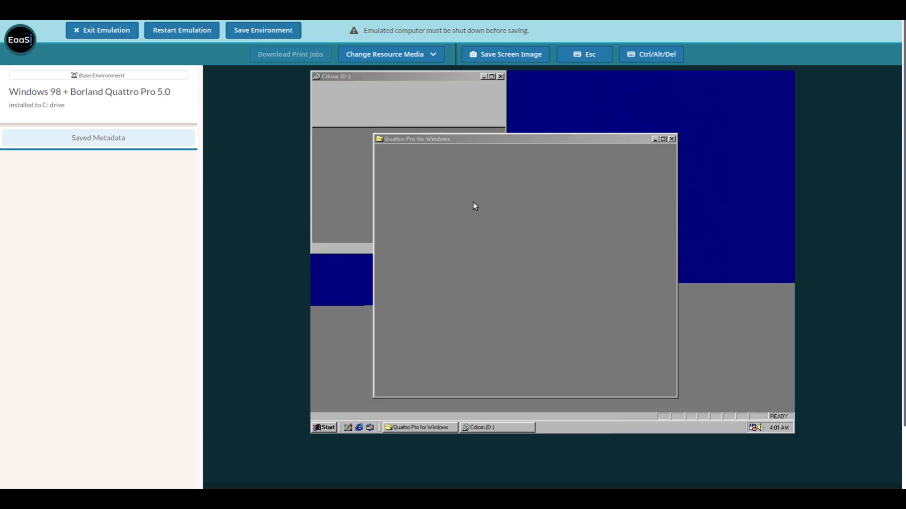
left_click(327, 428)
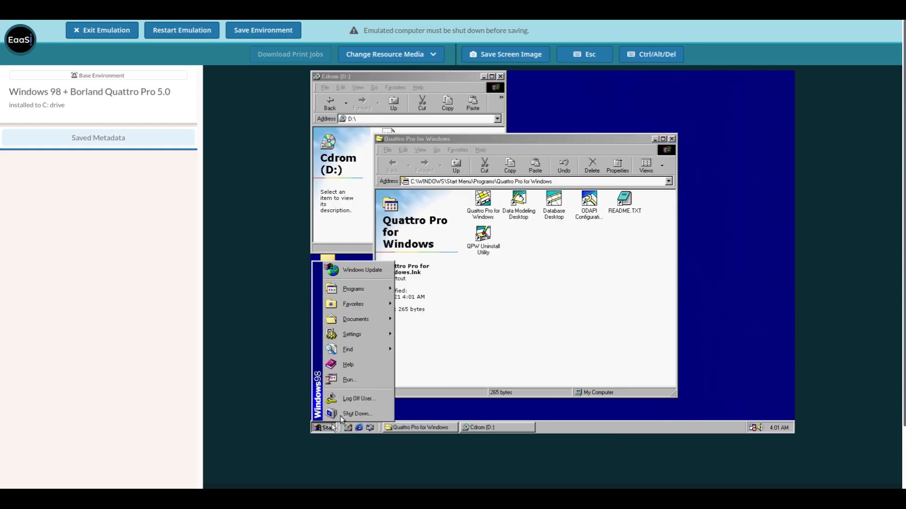
left_click(349, 414)
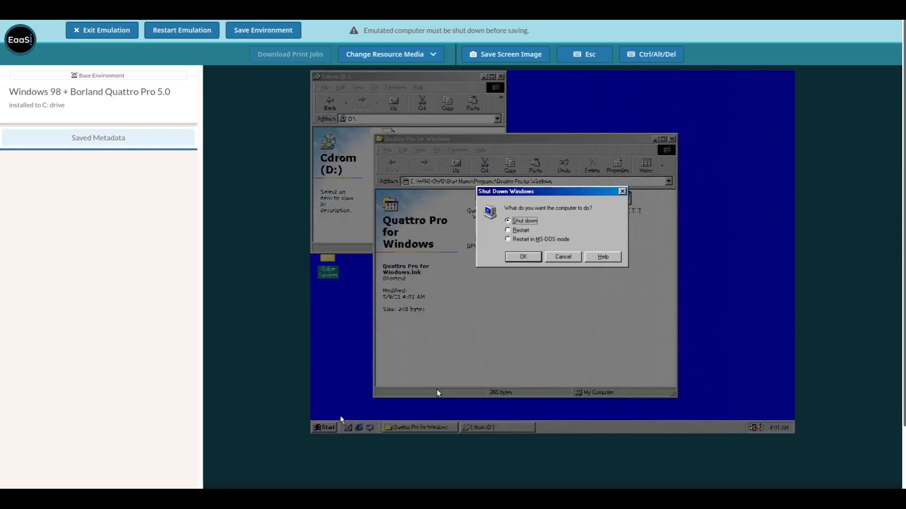
left_click(521, 257)
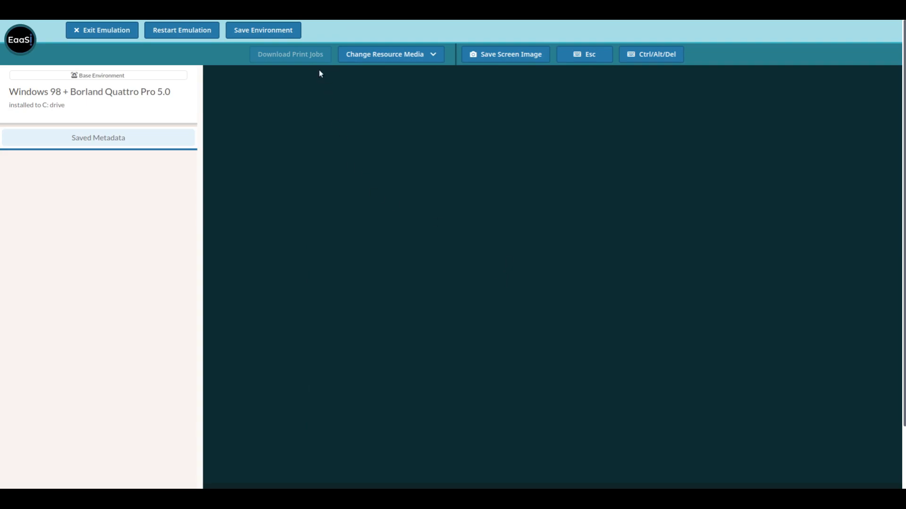
Step: Save the session as a new content environment titled "Quattro Spreadsheet Demo Environment", with a description noting that the file was opened and checked
left_click(278, 31)
left_click(423, 211)
type("Quattr")
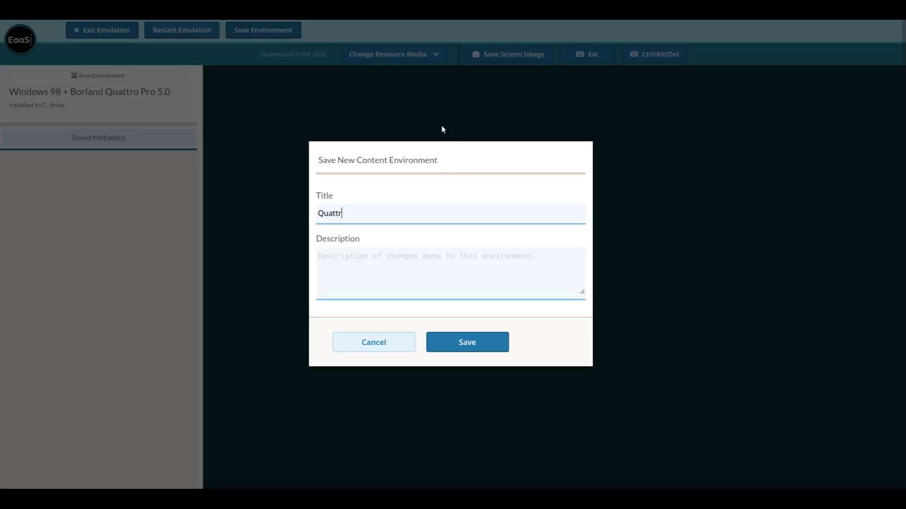
type("o Spreadsheet Demo Environment")
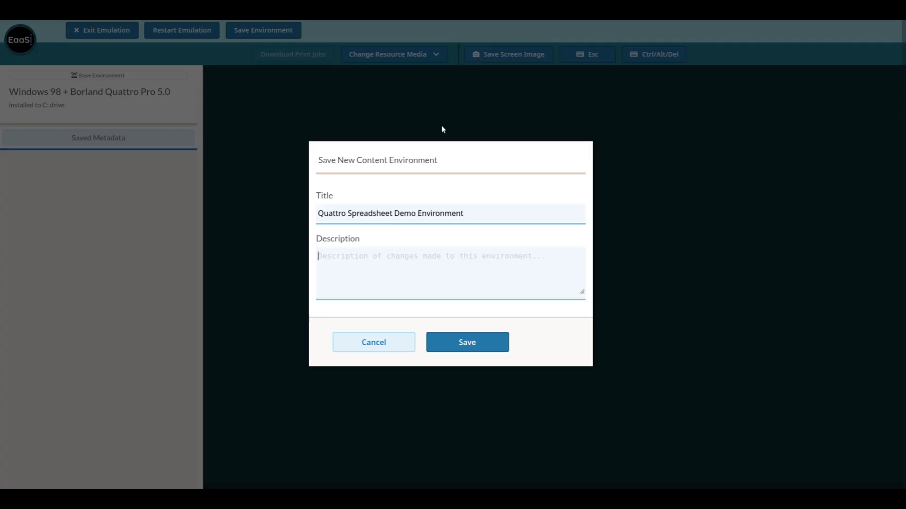
key("Tab")
type("opened a")
key("BackSpace")
type("ed and checked file")
left_click(466, 341)
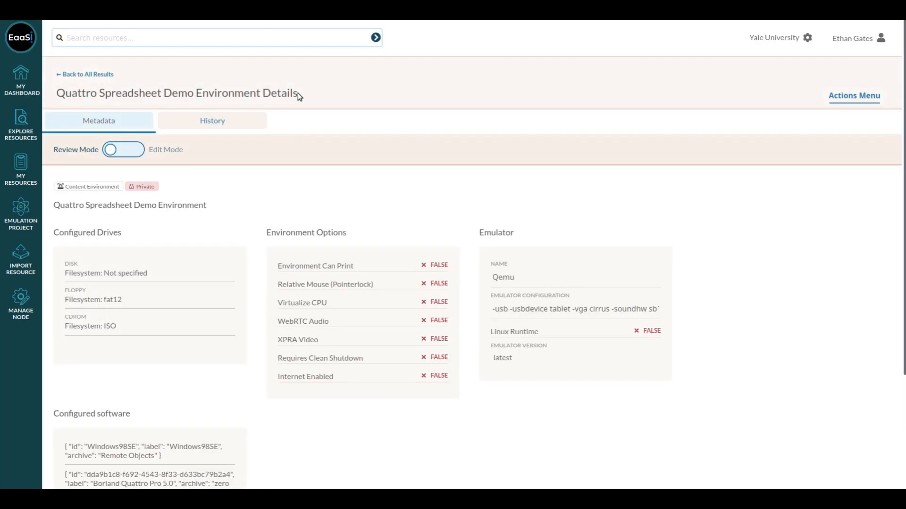
triple_click(57, 93)
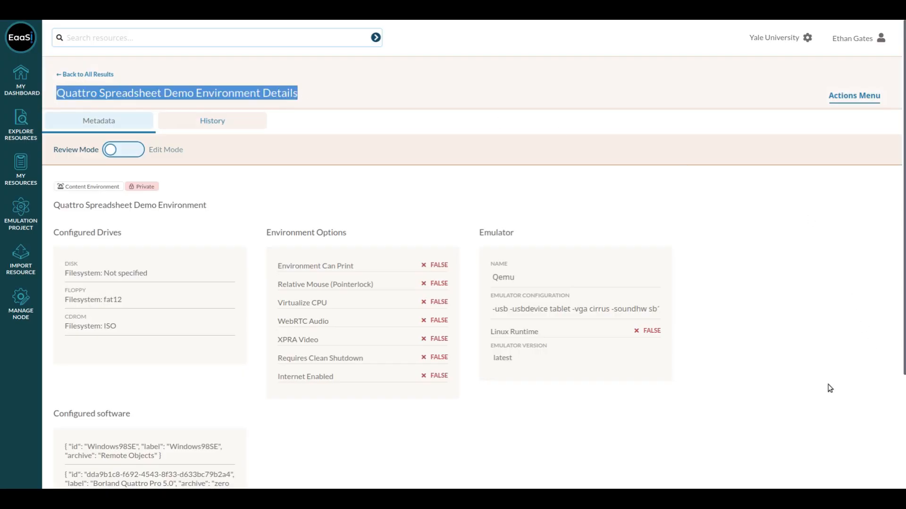
left_click(788, 388)
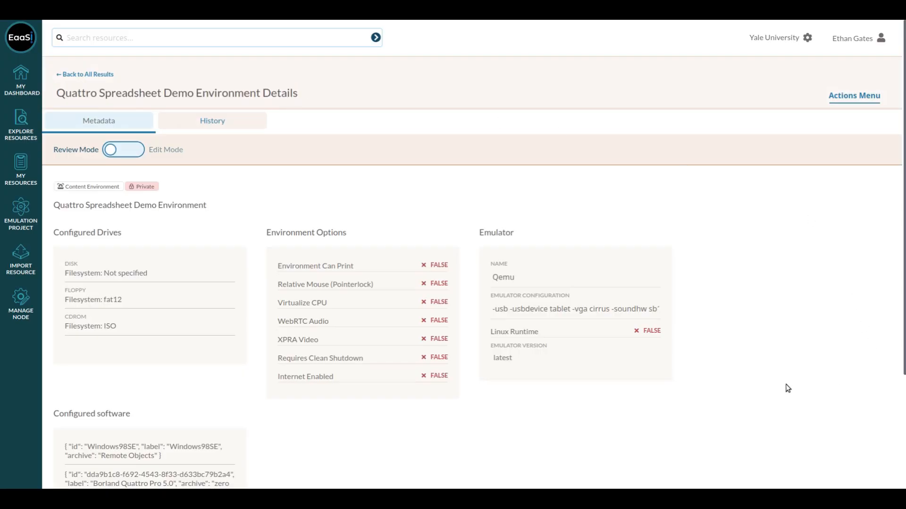